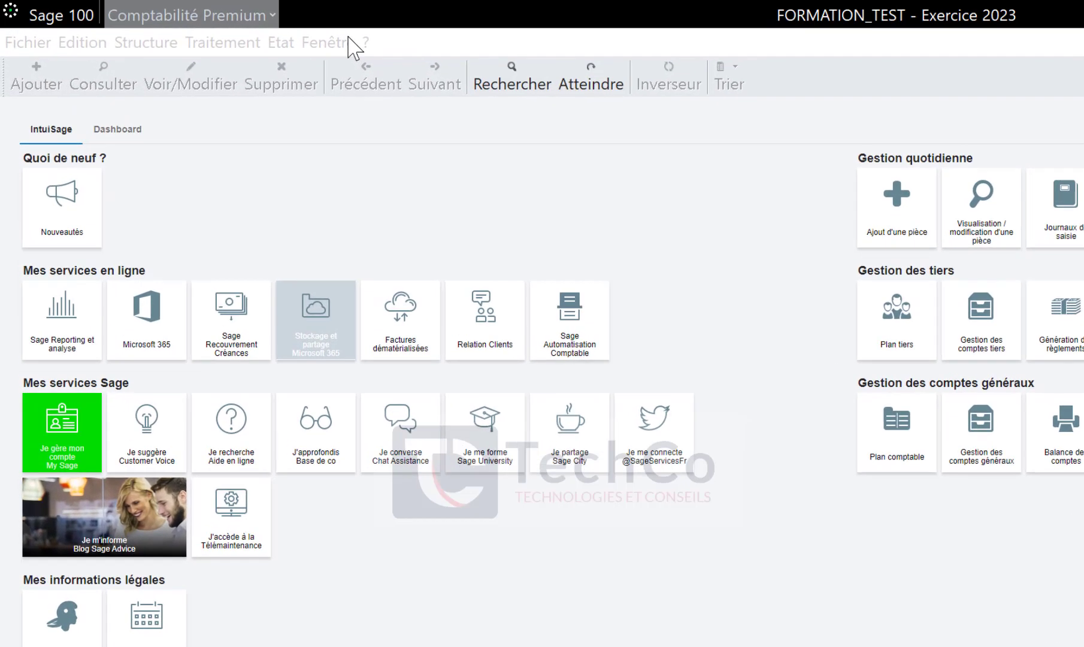
Turn on the assistant mode for the session and turn it back off
click(269, 33)
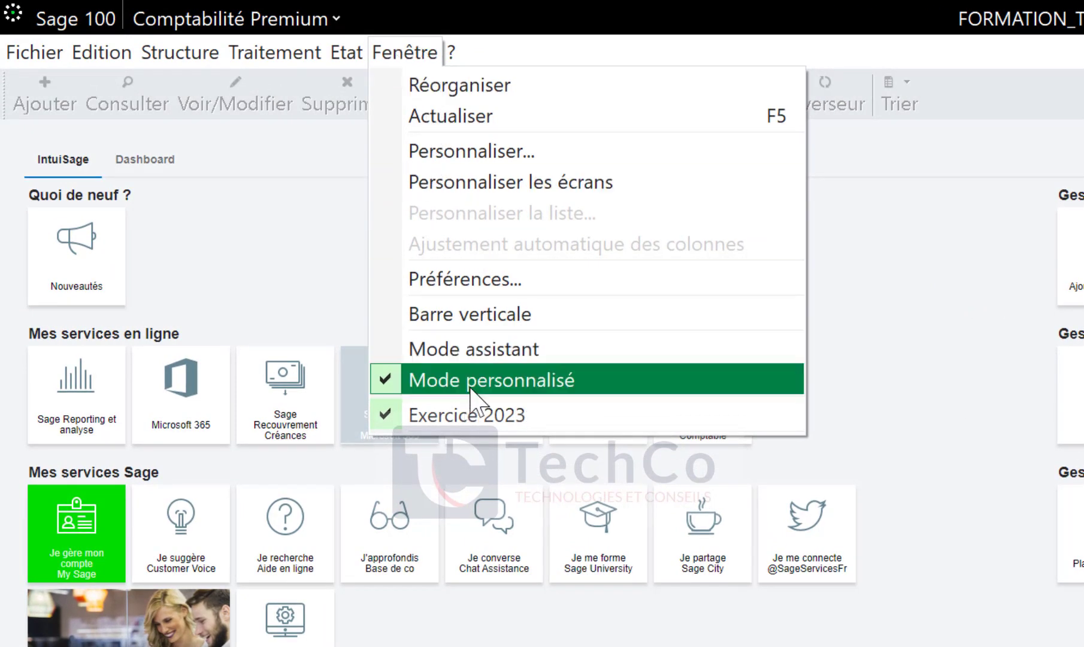
click(474, 354)
click(400, 53)
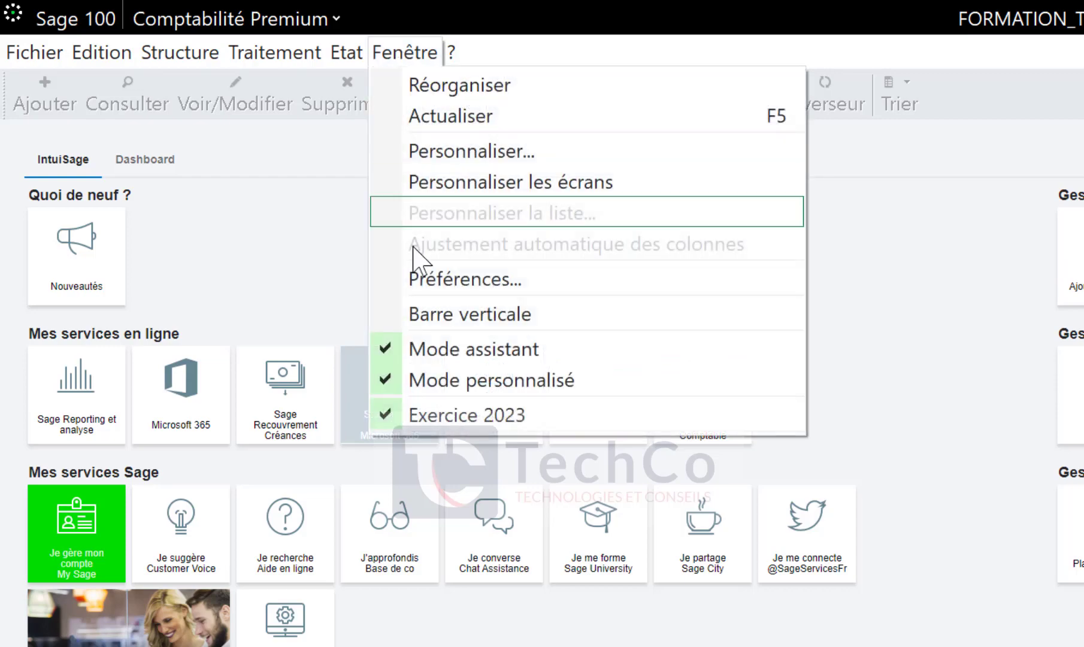
click(484, 358)
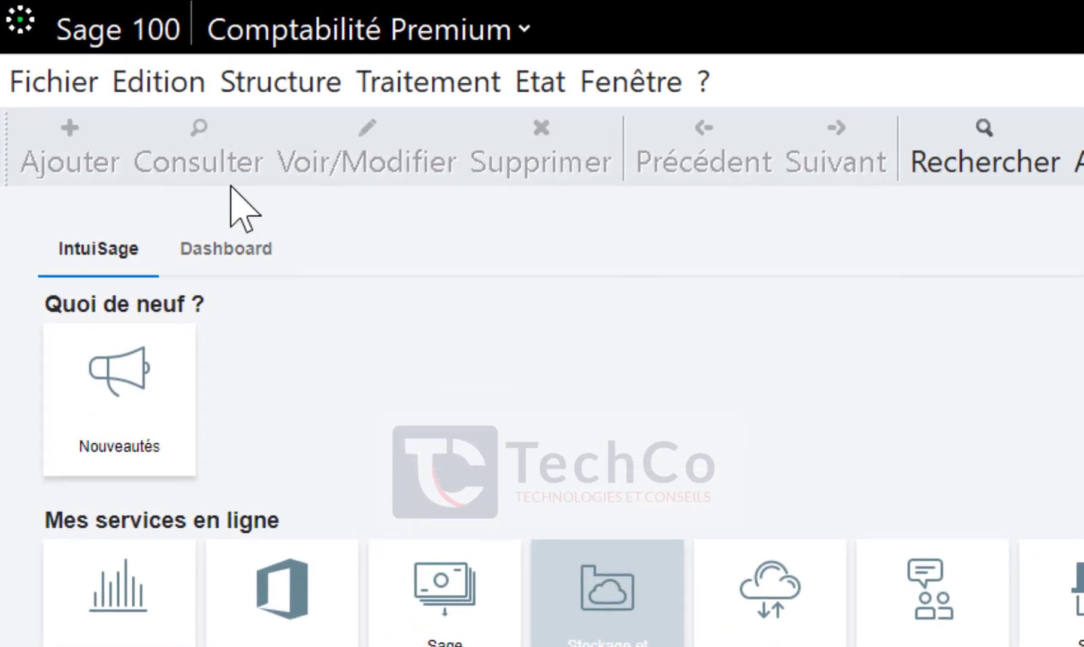
Open the list of journal codes (Codes journaux) and move its window toward the middle of the workspace
click(283, 82)
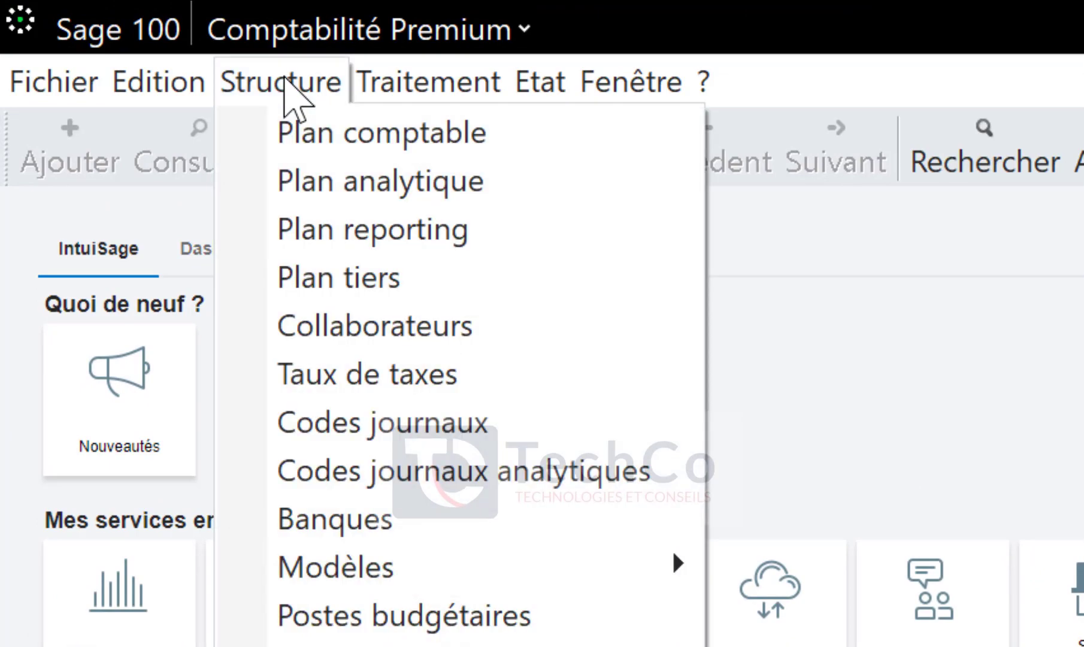
click(375, 428)
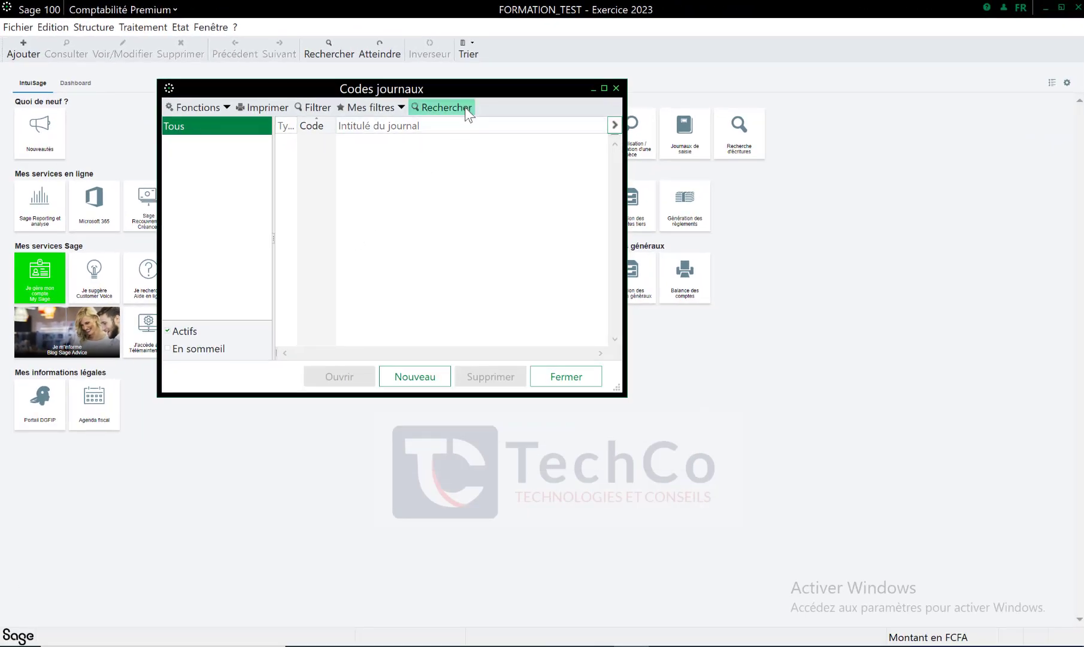
drag(527, 88, 598, 167)
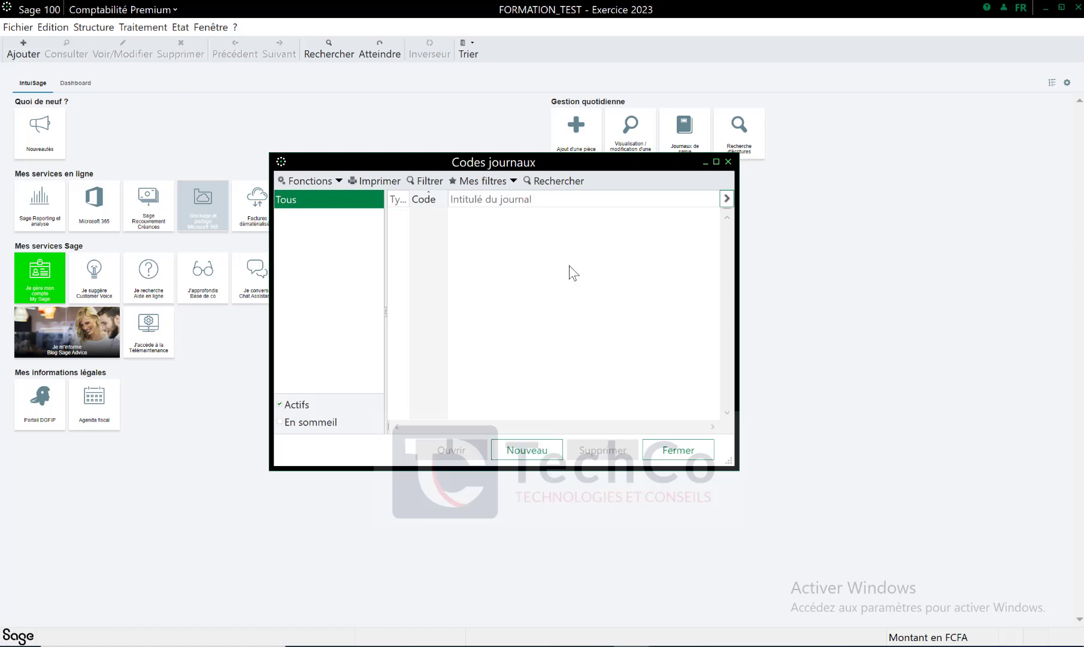
right_click(513, 277)
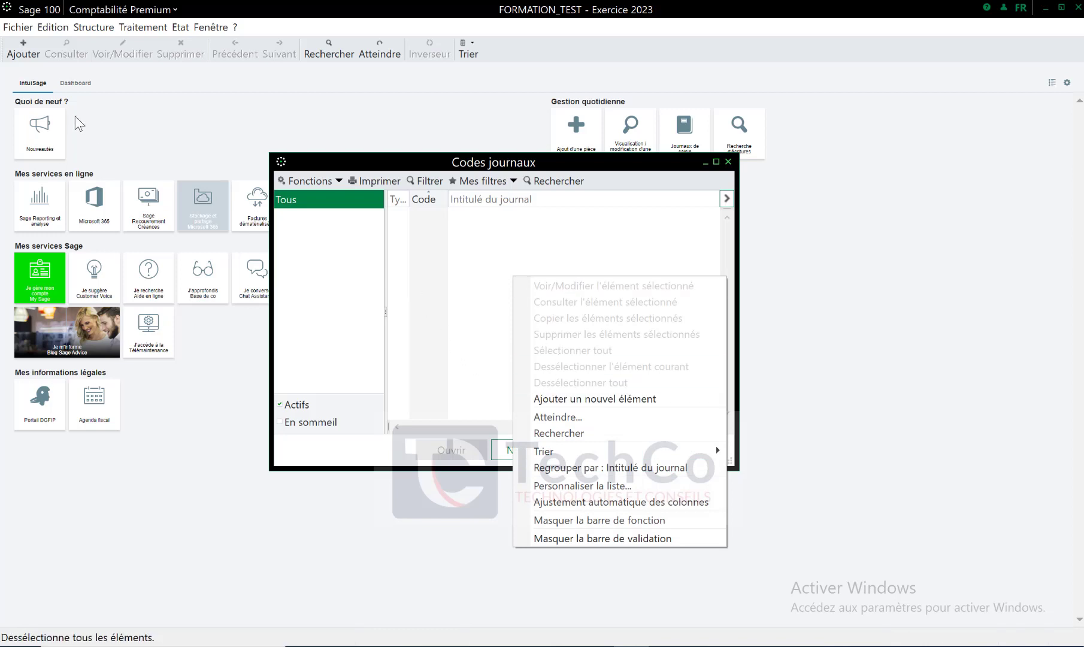
click(24, 48)
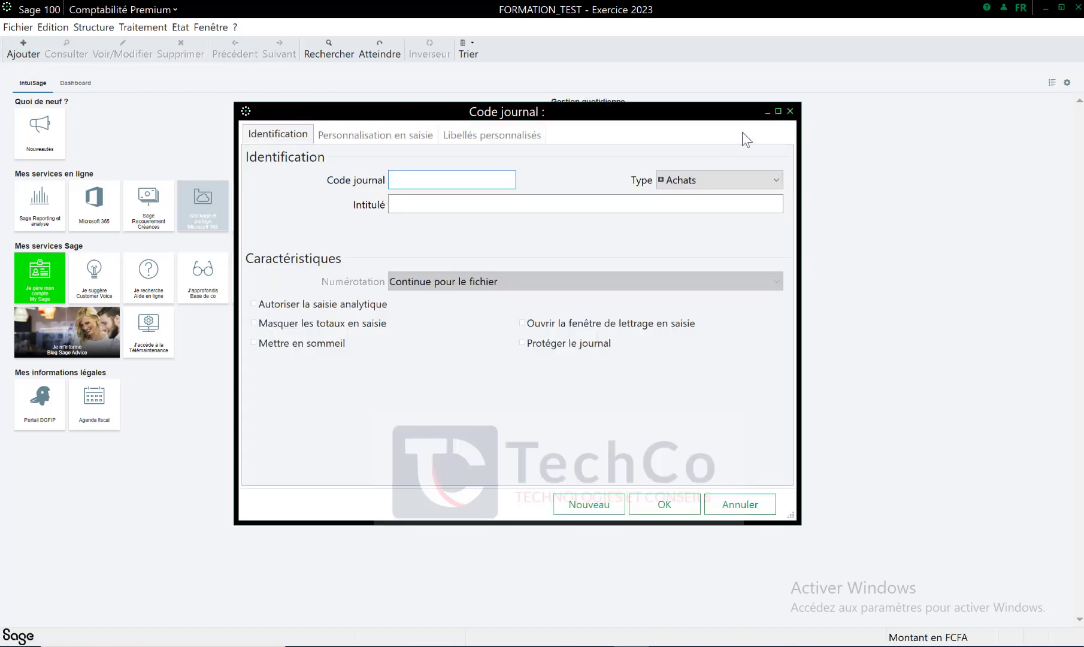
click(789, 112)
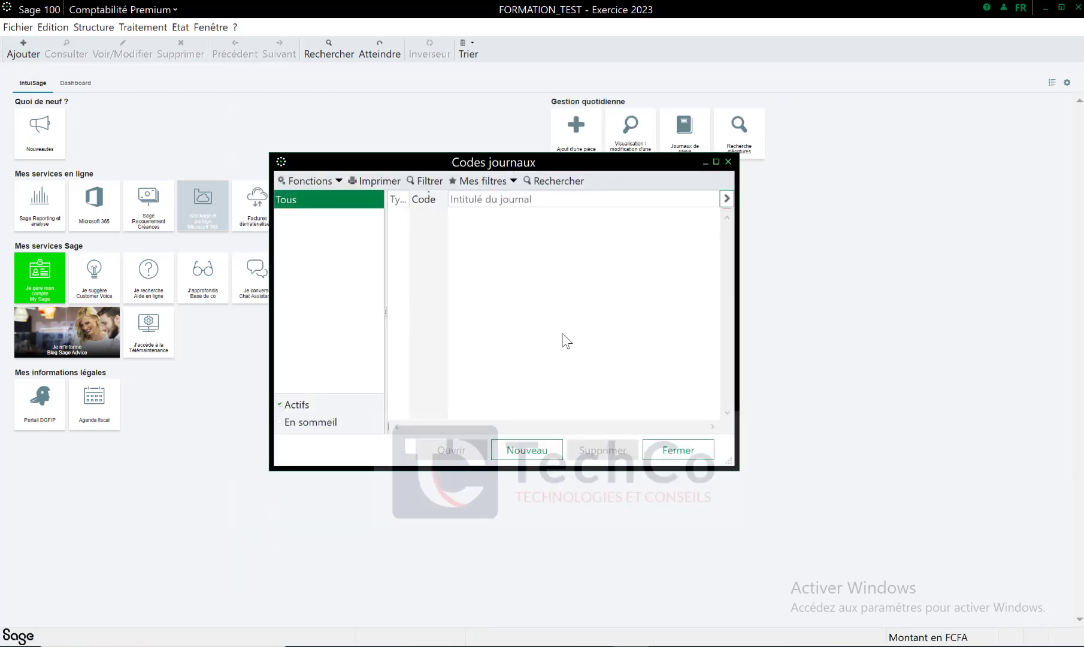
Start a new journal and enter ACH as its journal code
click(525, 453)
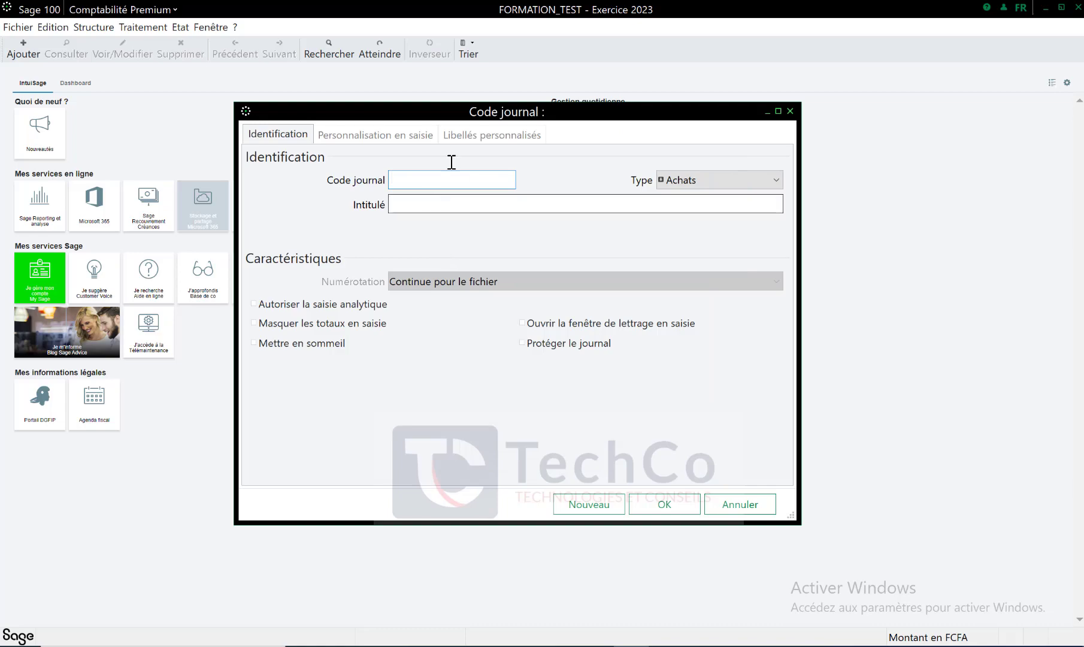
drag(557, 113, 593, 190)
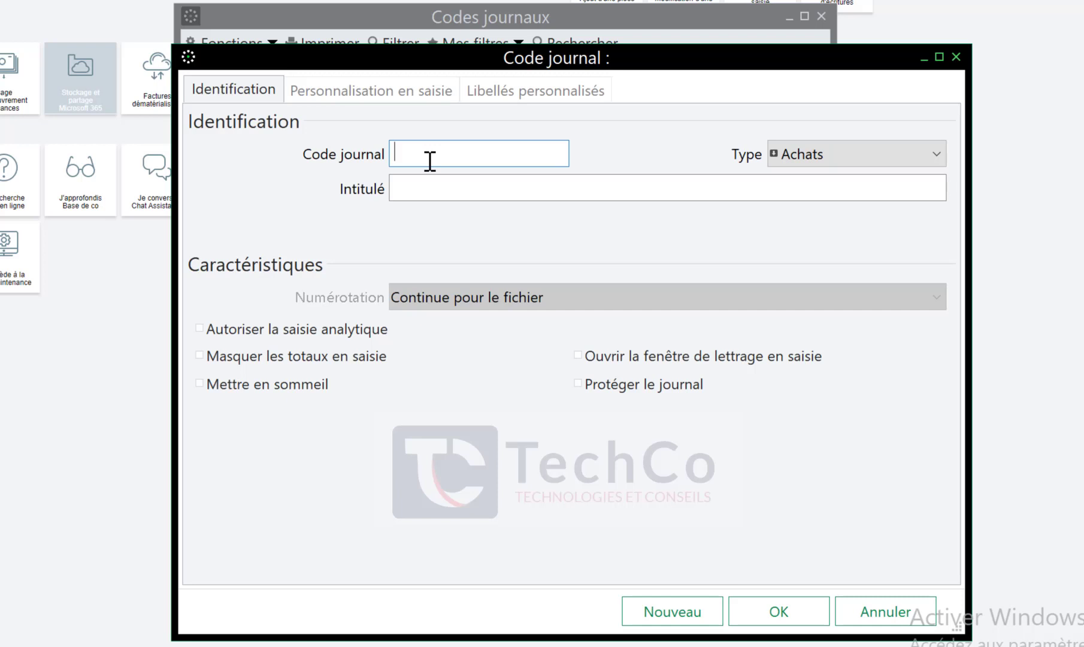
text(ACH)
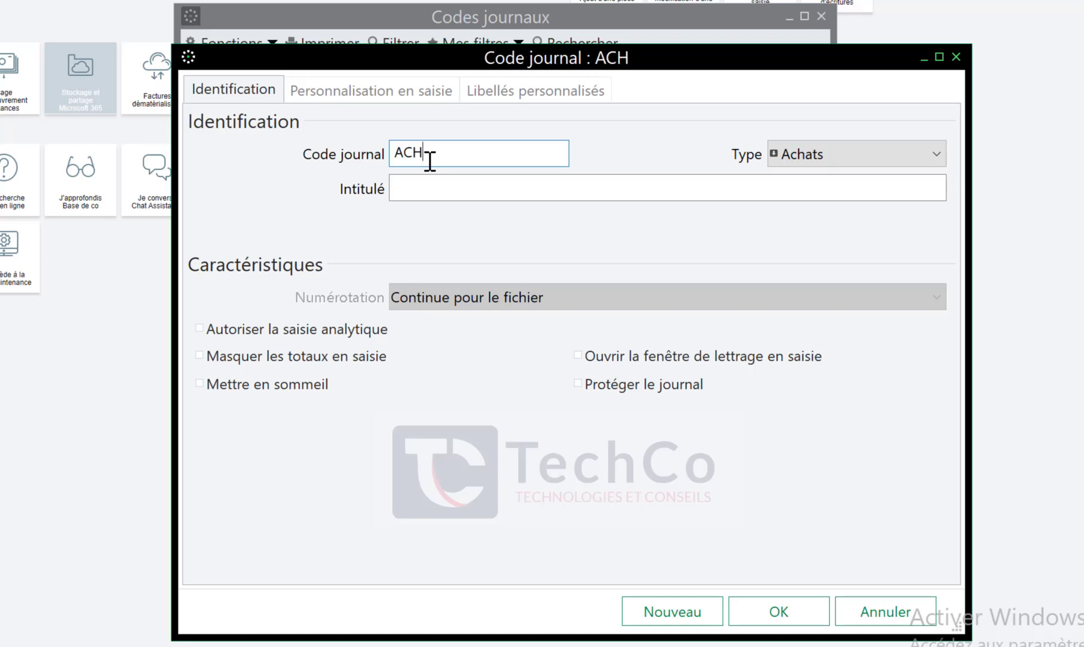
Review the available journal types, try lengthening the journal code to ACHAAA, and restore it to ACH
click(840, 156)
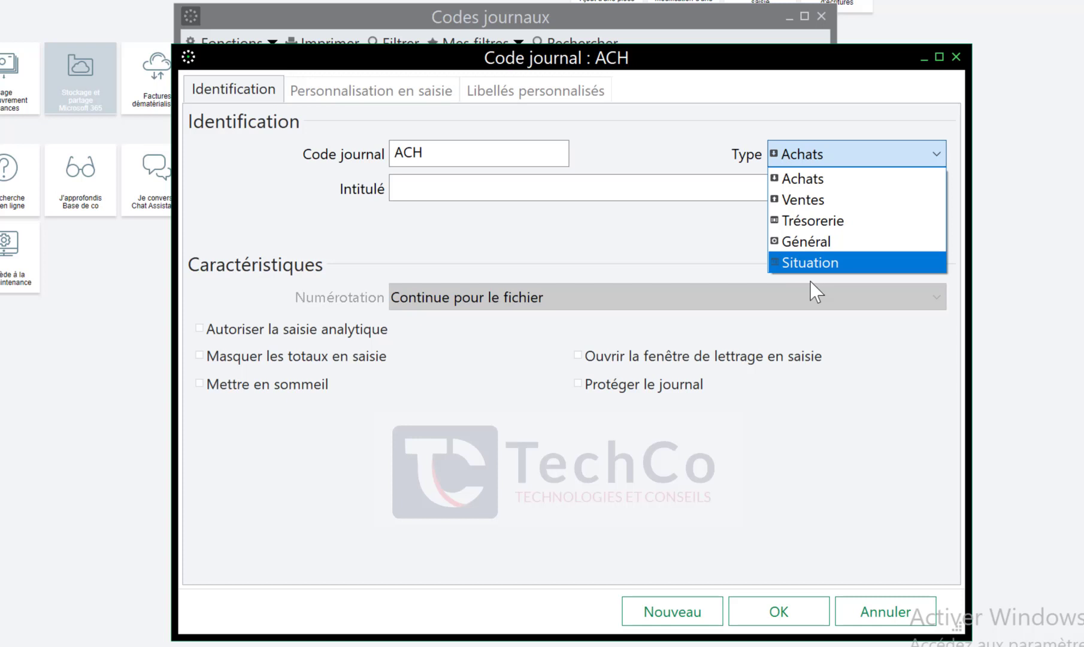
click(735, 107)
click(547, 190)
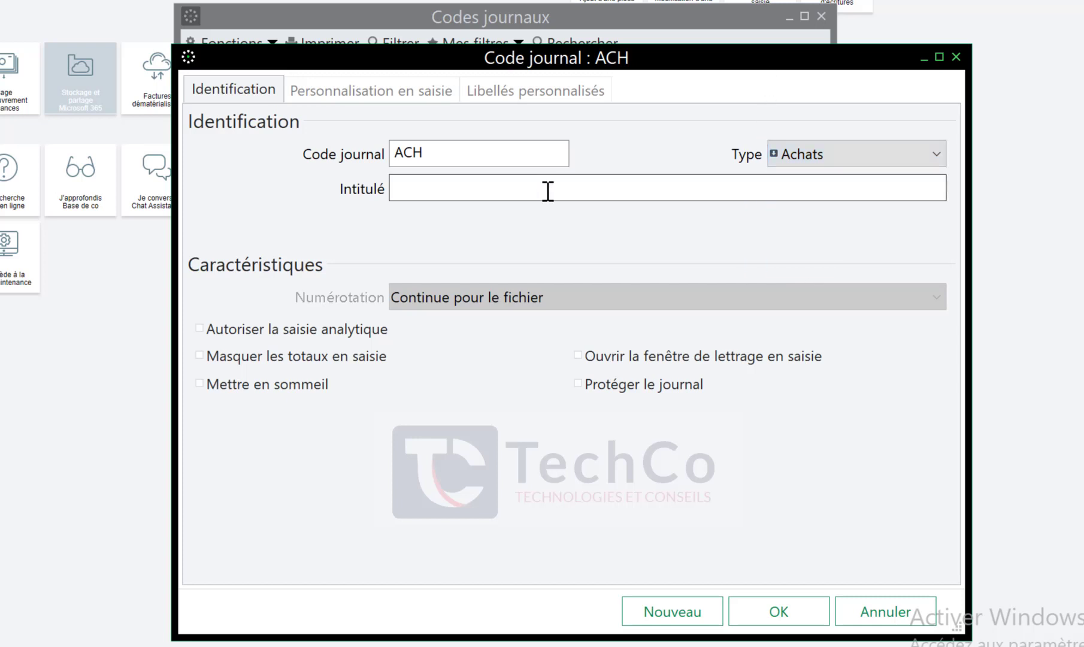
click(438, 154)
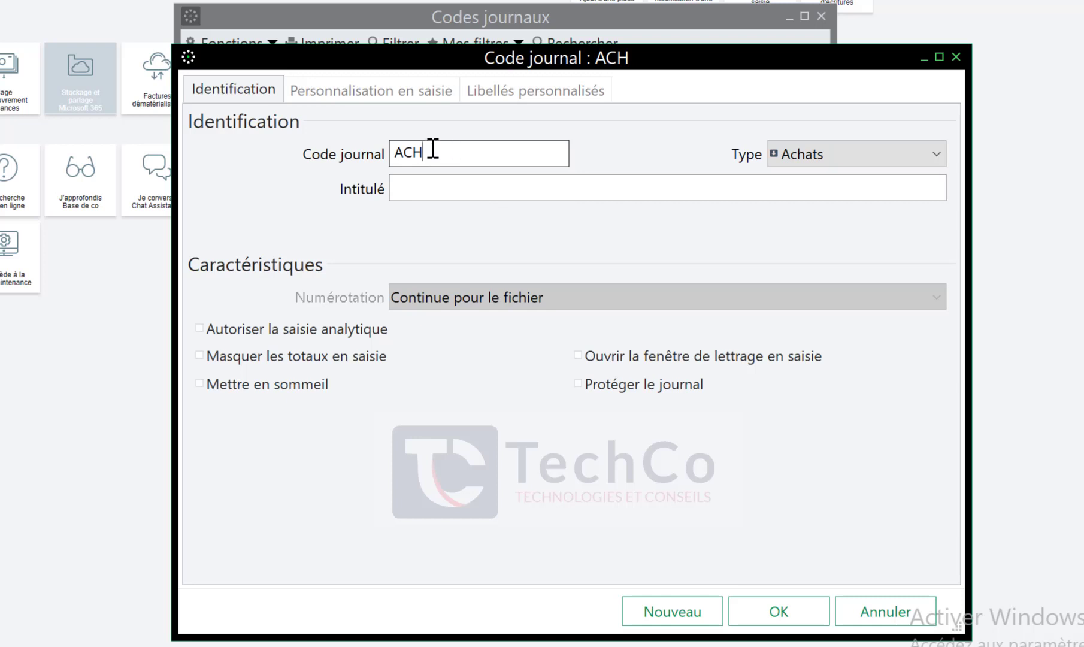
drag(430, 151, 342, 153)
click(443, 154)
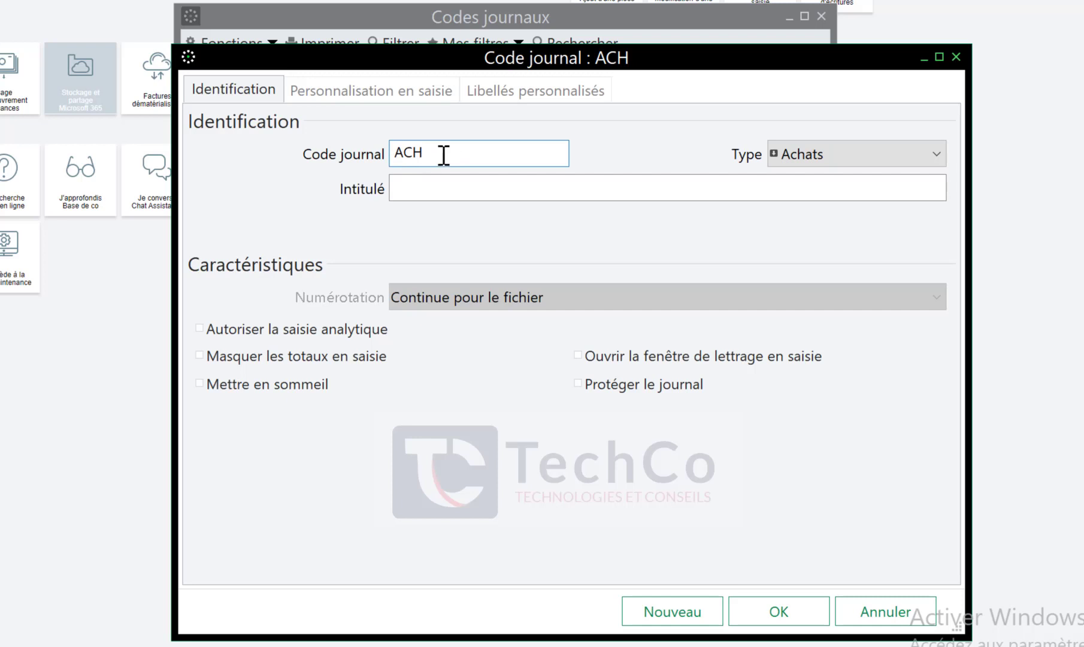
text(AAA)
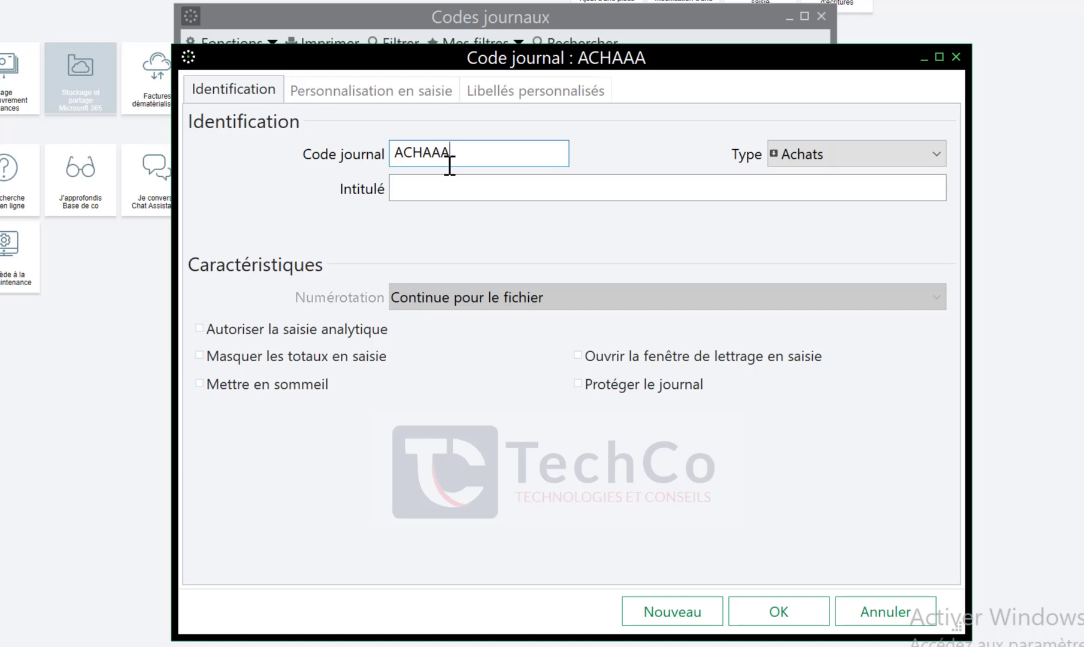
key(BackSpace)
key(BackSpace)
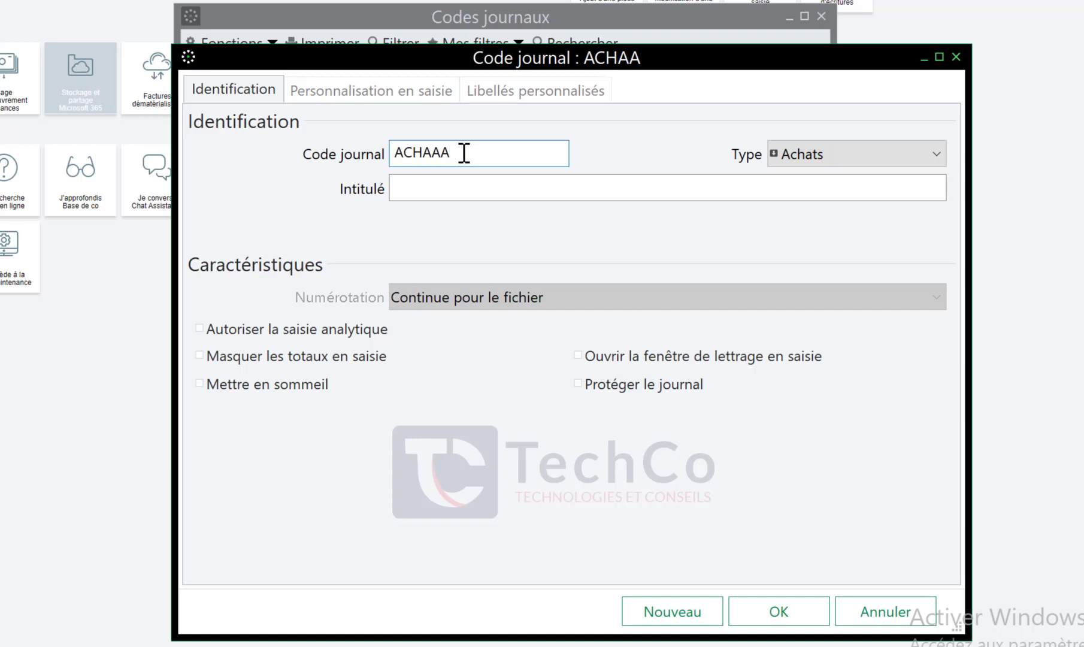
key(BackSpace)
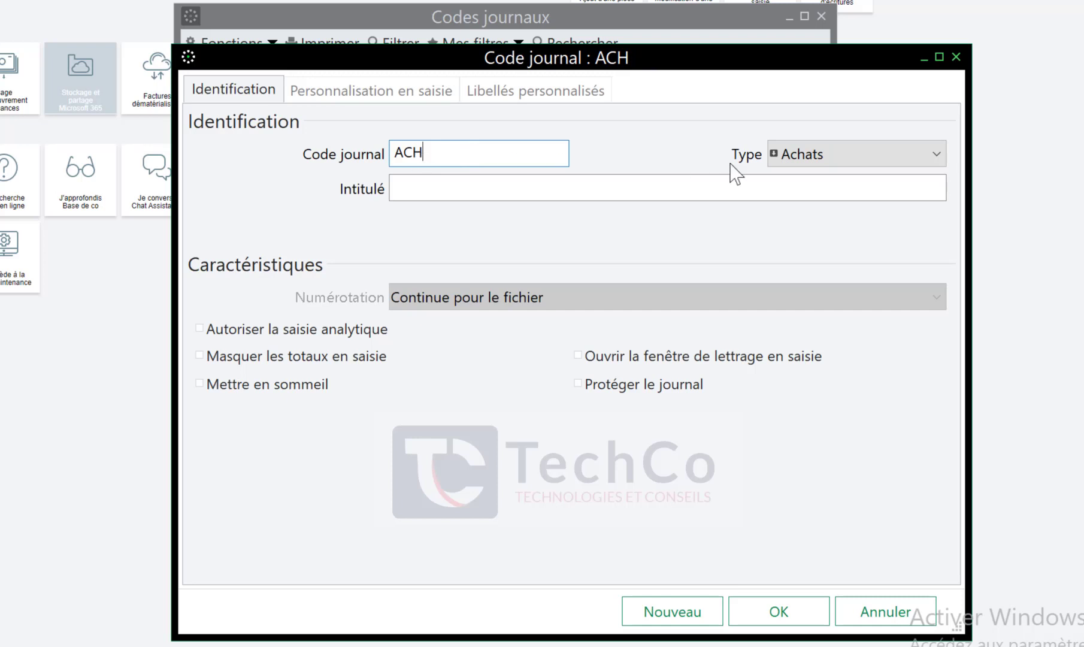
Set the ACH journal's type to Achats and its title to ACHAT
click(828, 162)
click(824, 176)
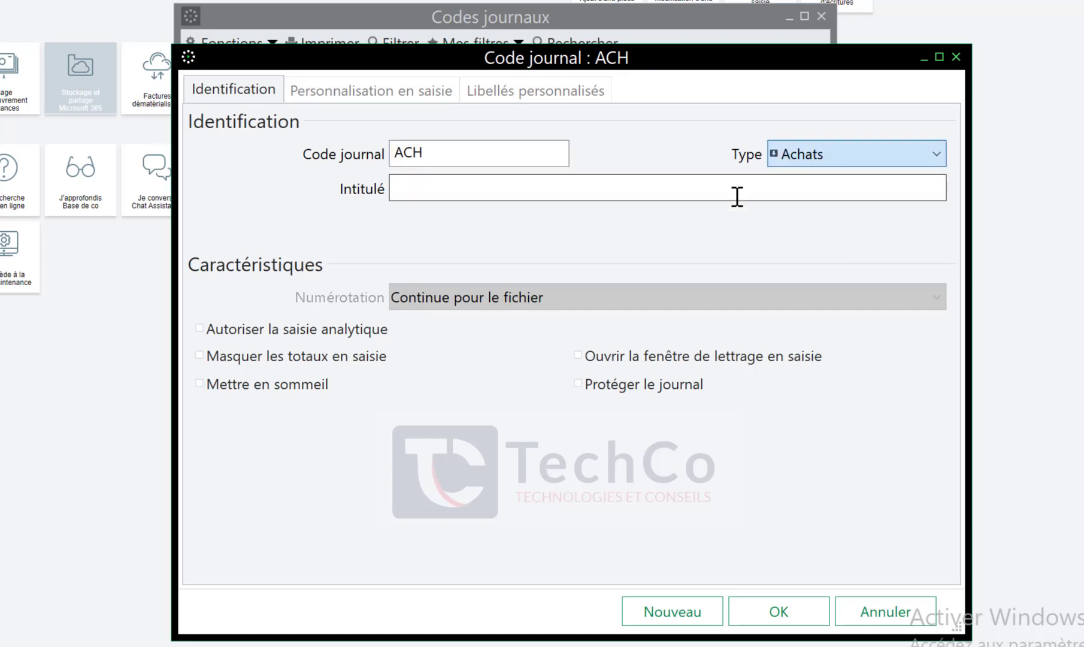
click(663, 192)
text(AC)
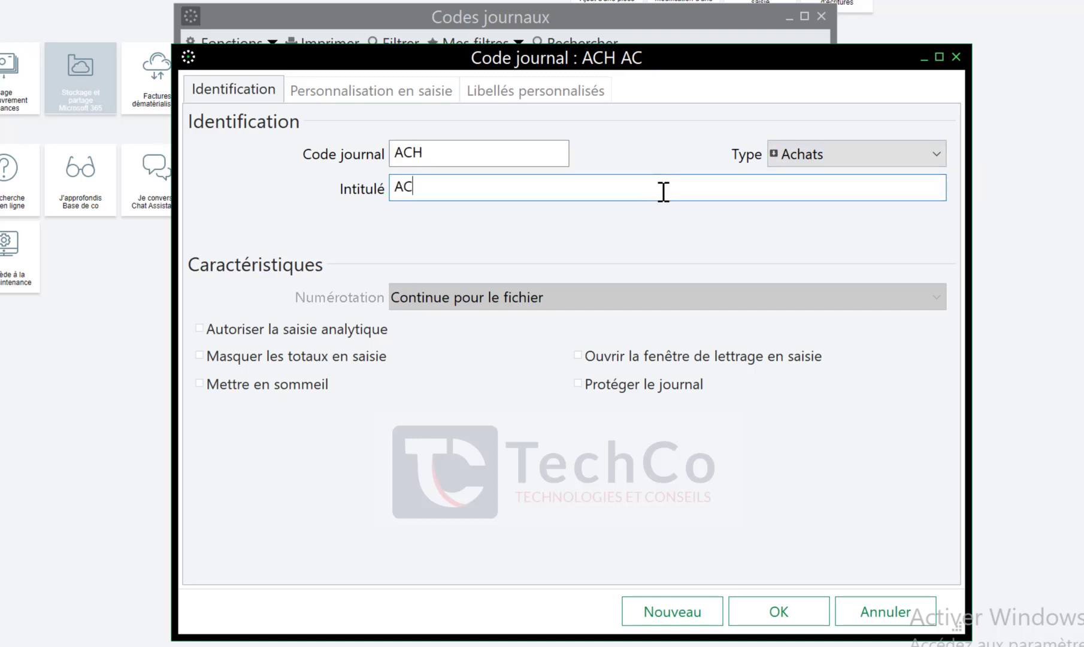
text(HAT)
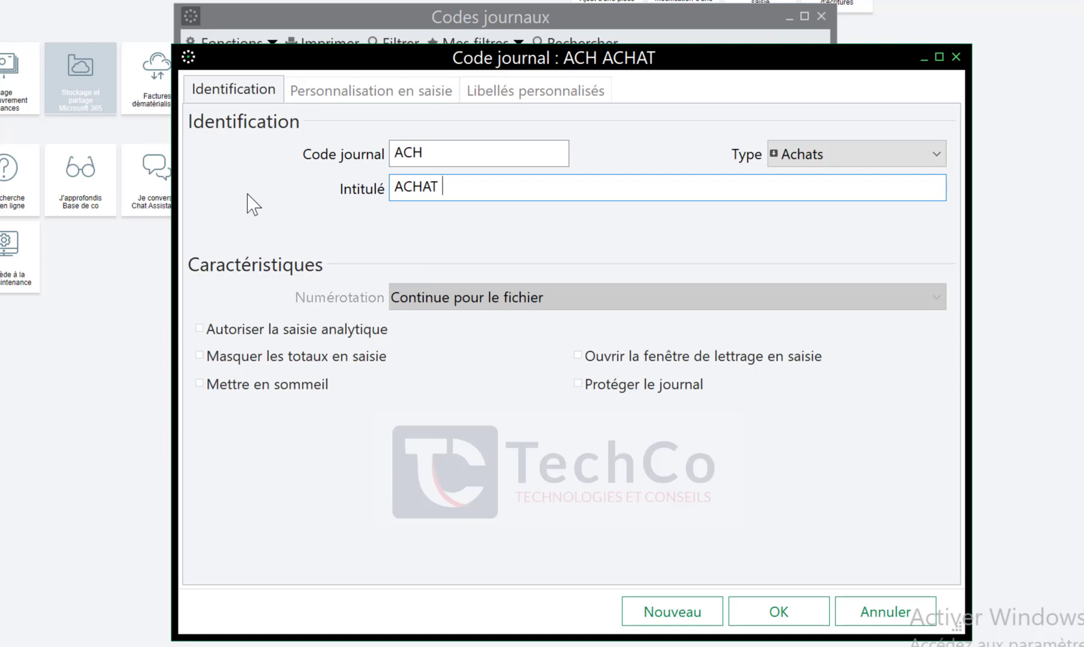
Save the ACH purchase journal to the list of journal codes
click(379, 356)
click(377, 356)
click(218, 336)
click(689, 355)
click(442, 152)
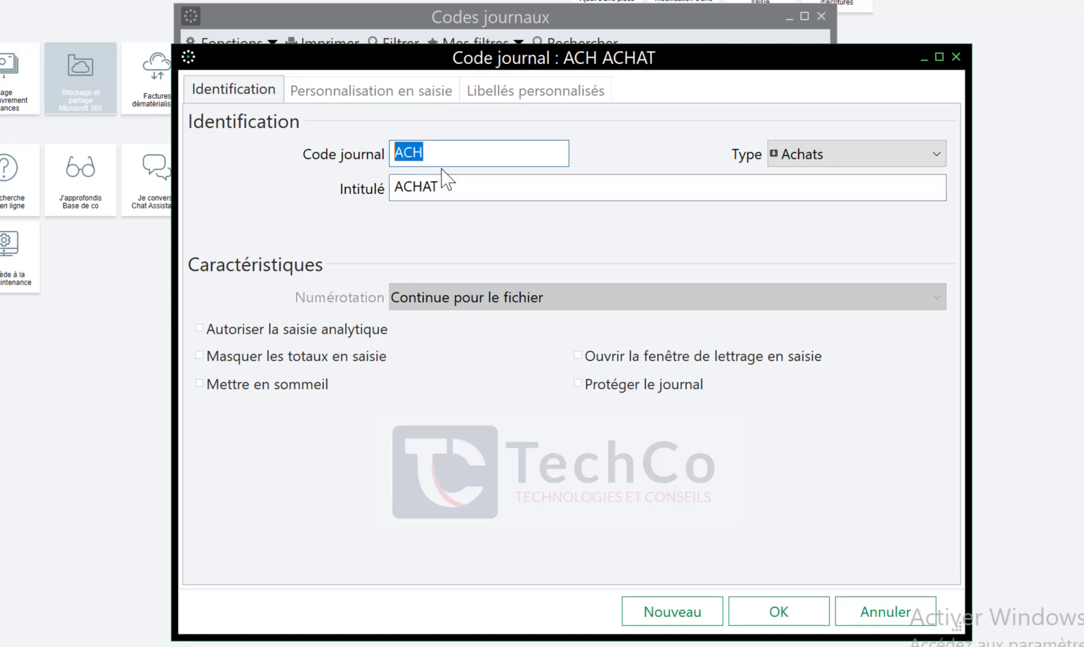
click(484, 179)
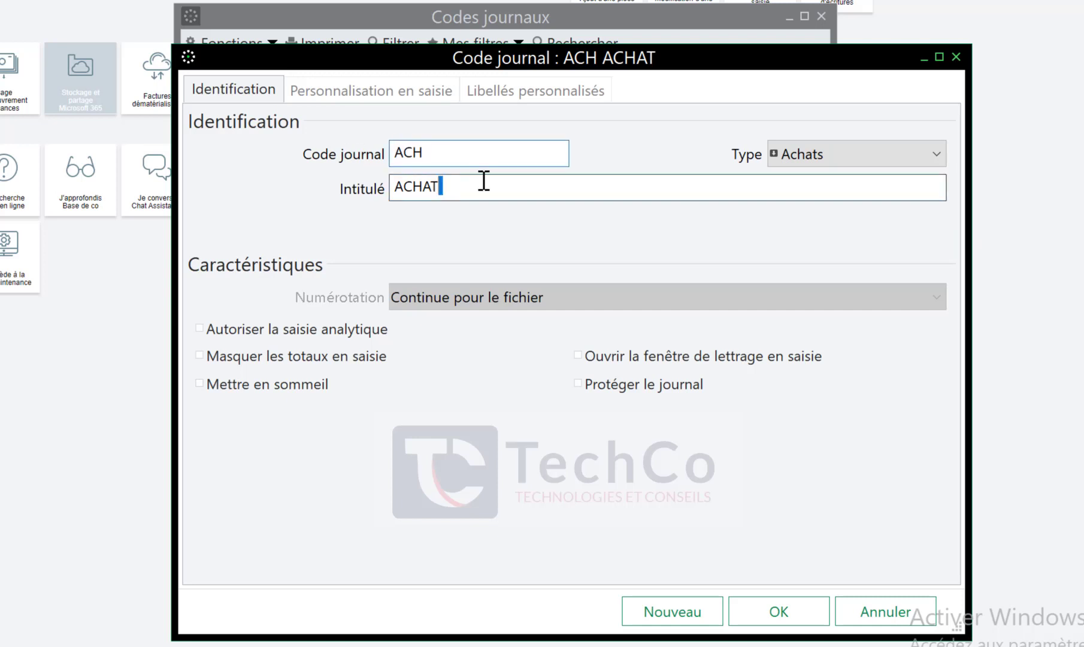
click(793, 599)
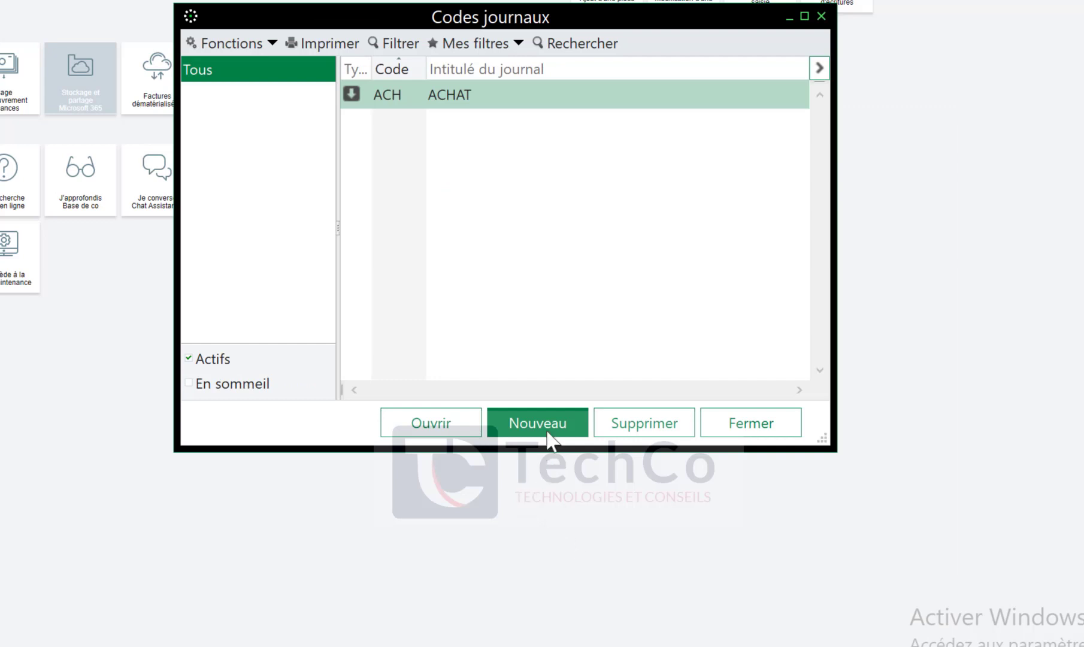
Create and save a sales journal with code VTE, type Ventes and title Vente
click(547, 432)
text(V)
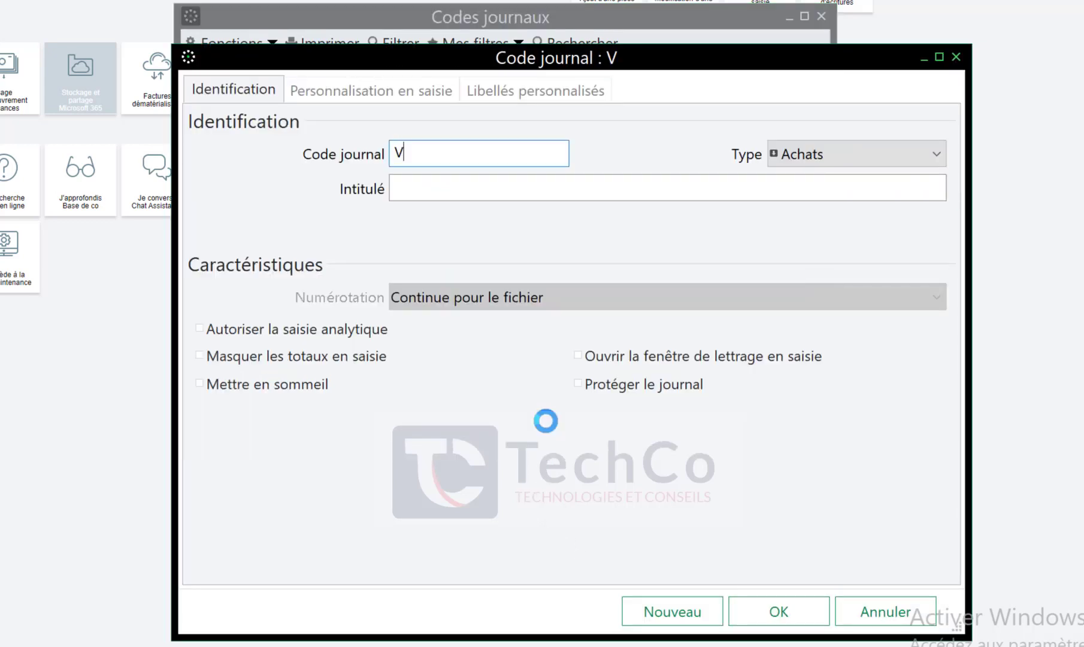
text(TE)
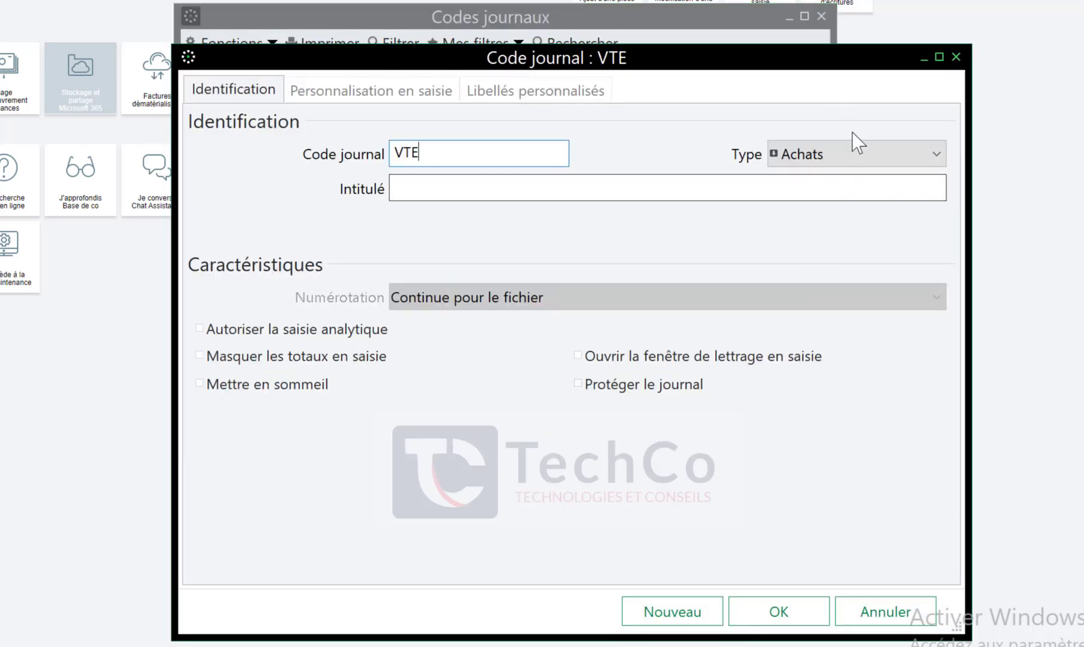
click(857, 154)
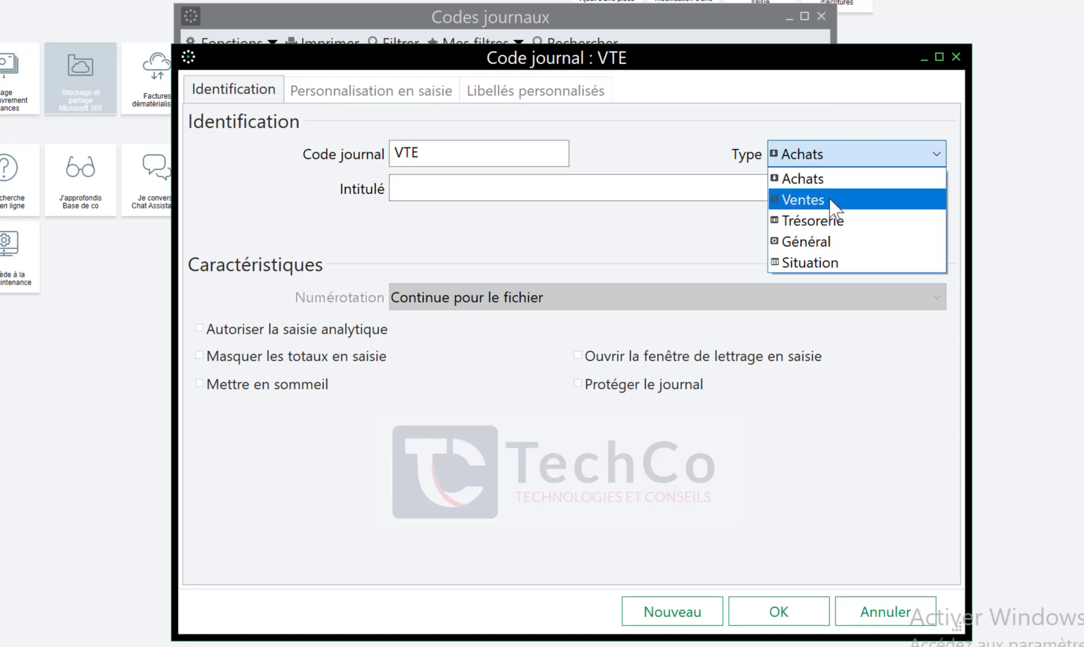
click(802, 199)
click(522, 186)
text(V)
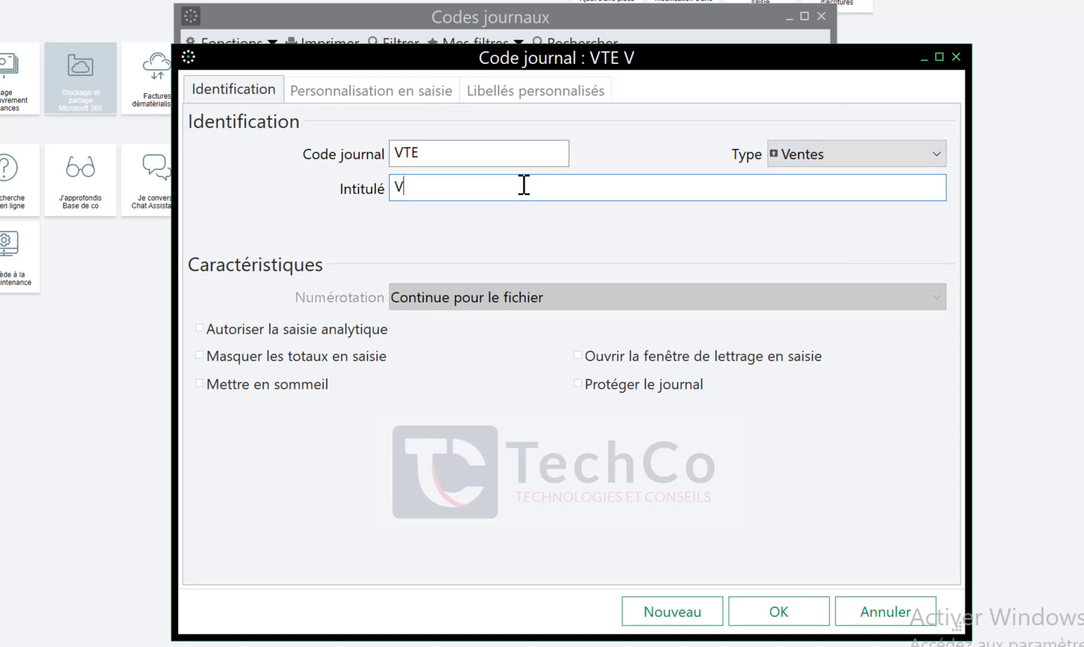
text(ente)
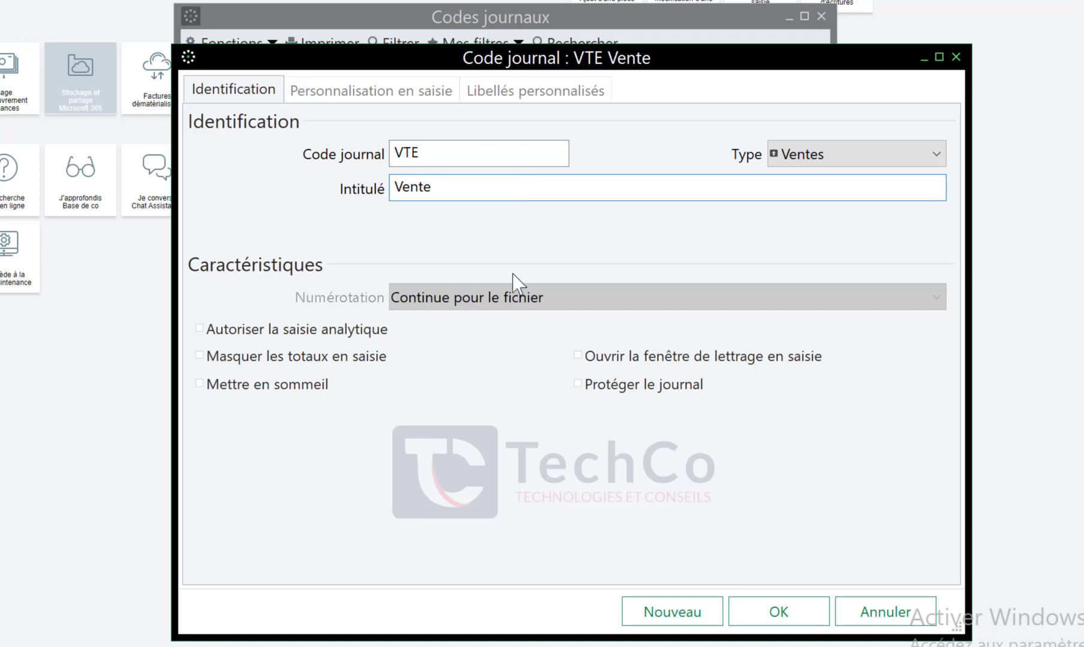
click(772, 617)
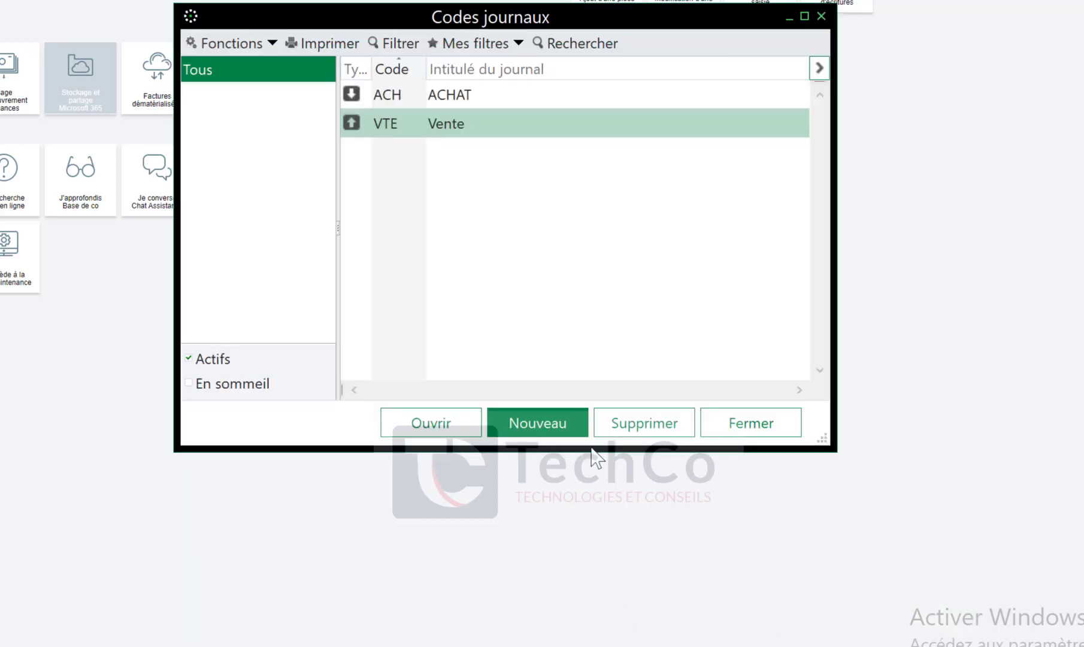
Create and save a payroll journal with code ODP, type Général and title OD PAIE
click(533, 427)
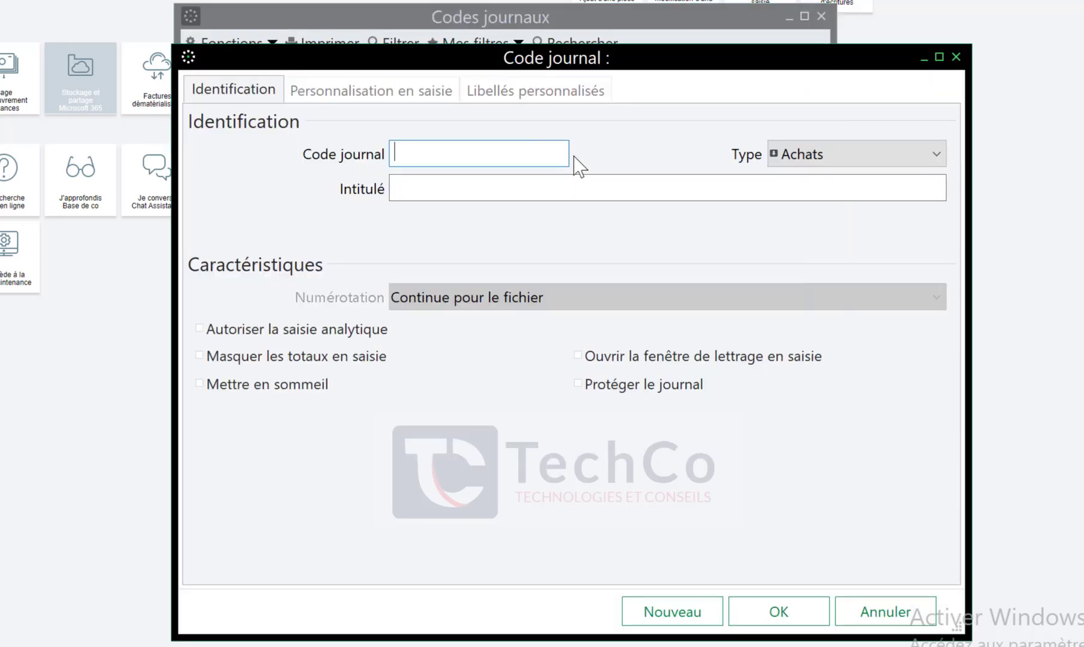
text(OD)
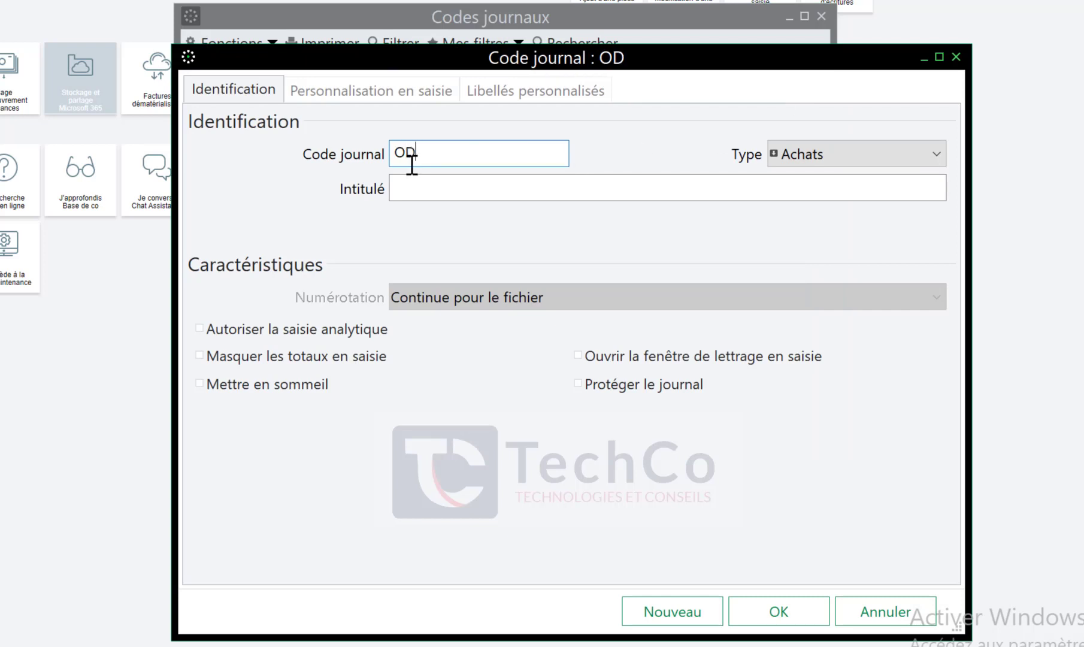
text(P)
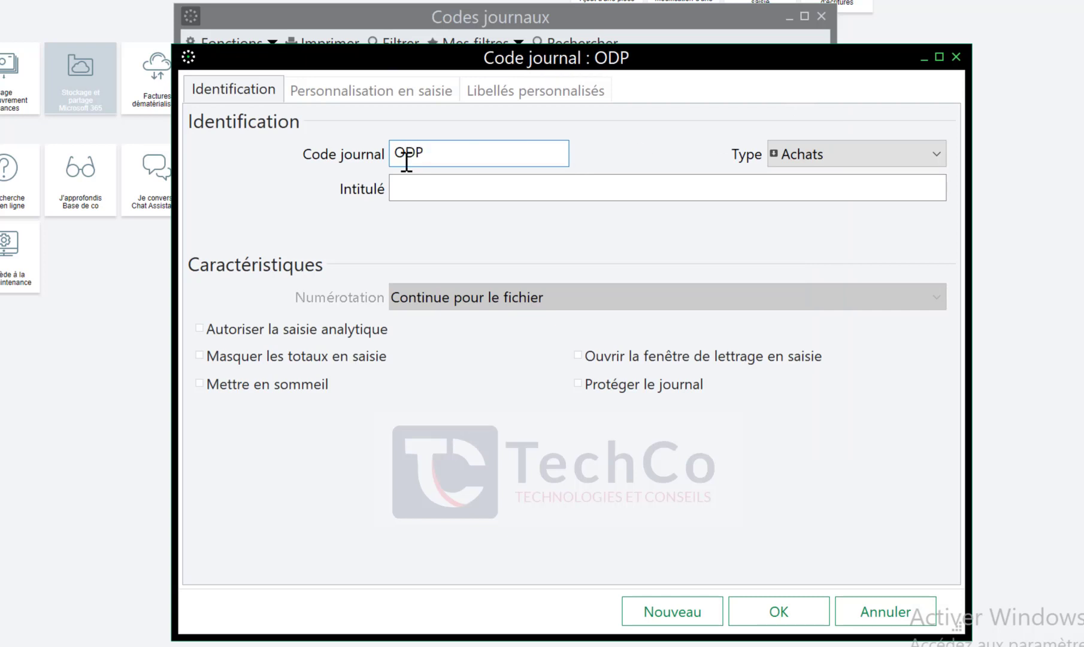
click(878, 156)
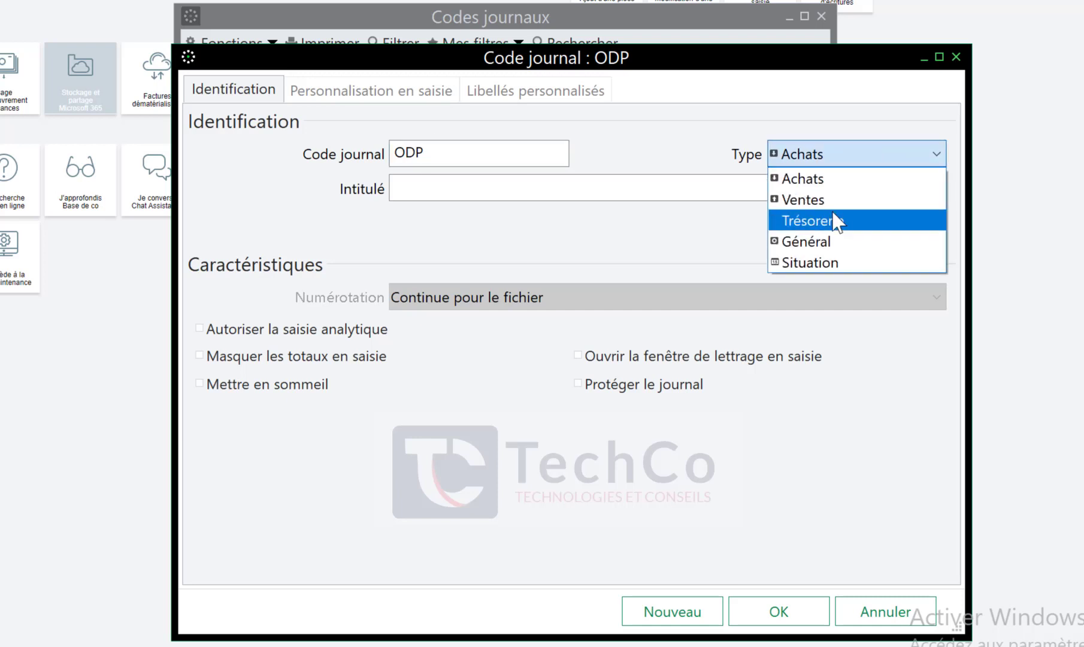
click(830, 243)
click(565, 189)
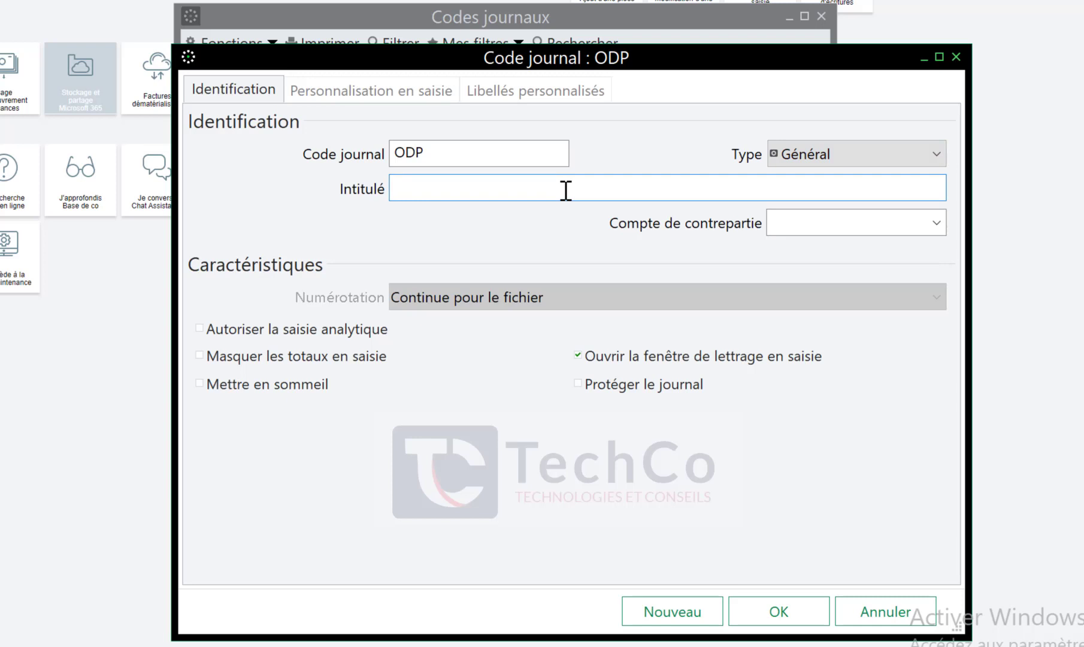
text(OD PAIE)
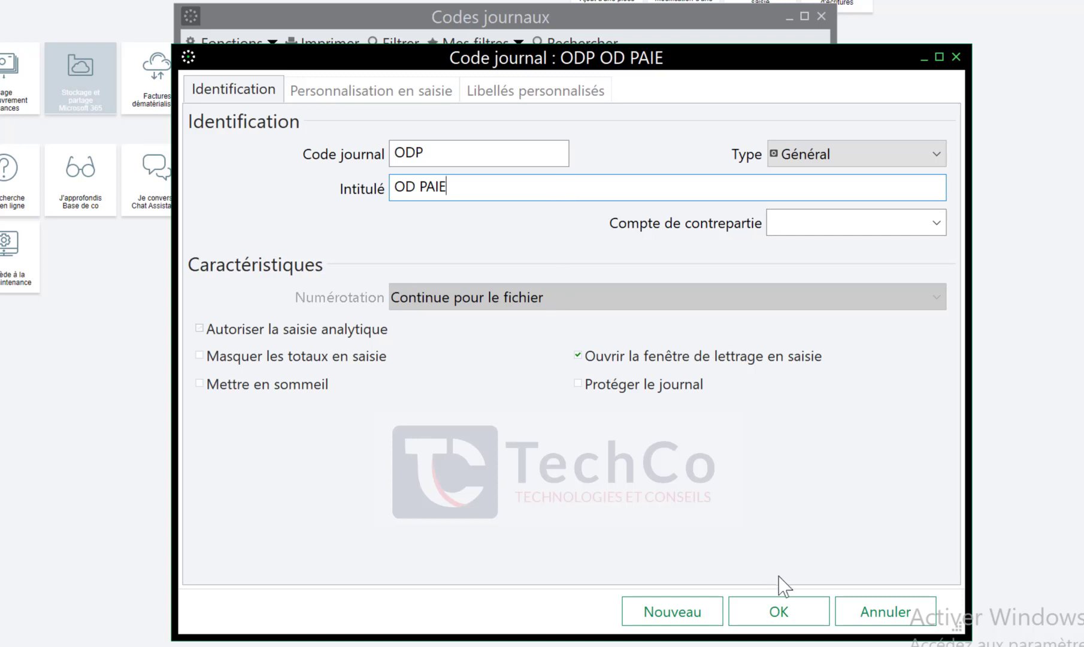
click(784, 612)
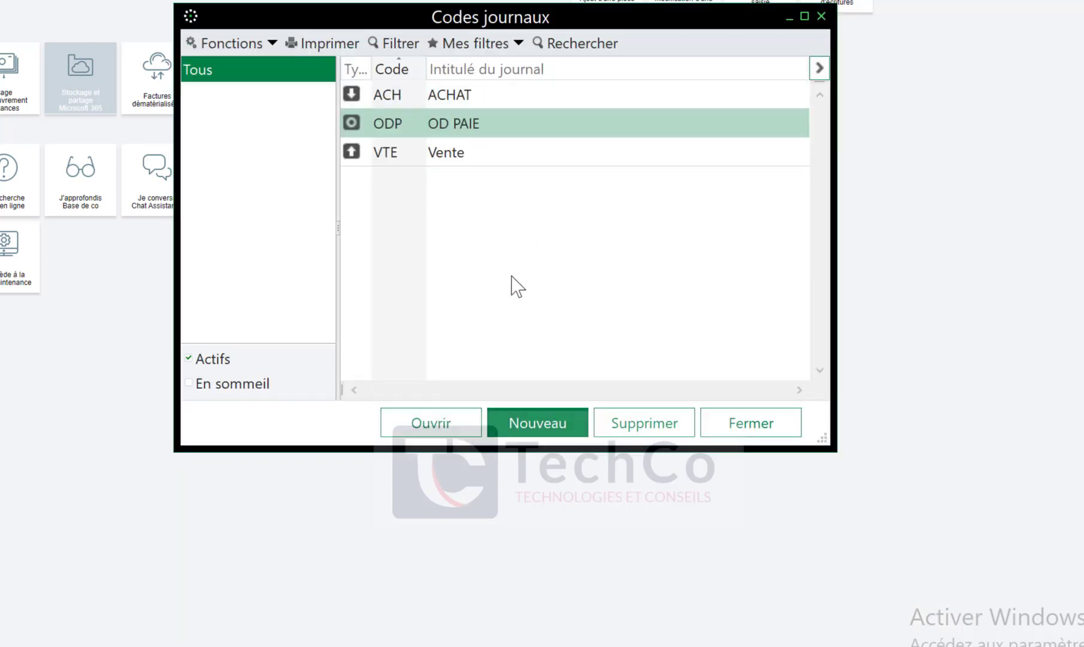
Start a new journal for the main cash register and give it the code CAIS_P
click(544, 413)
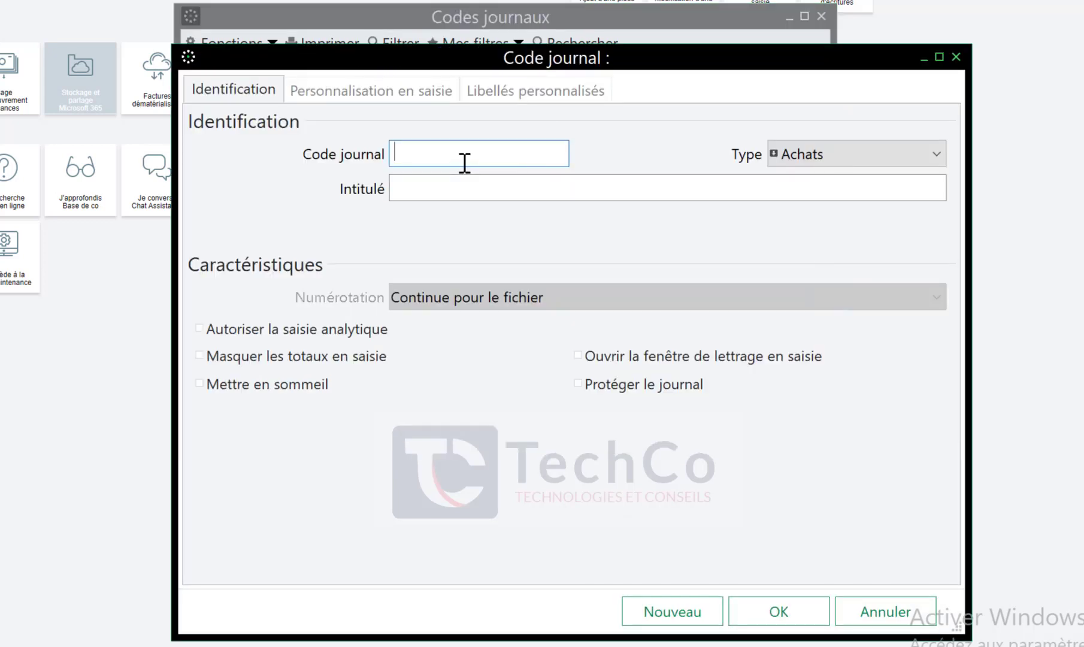
text(CAISSE)
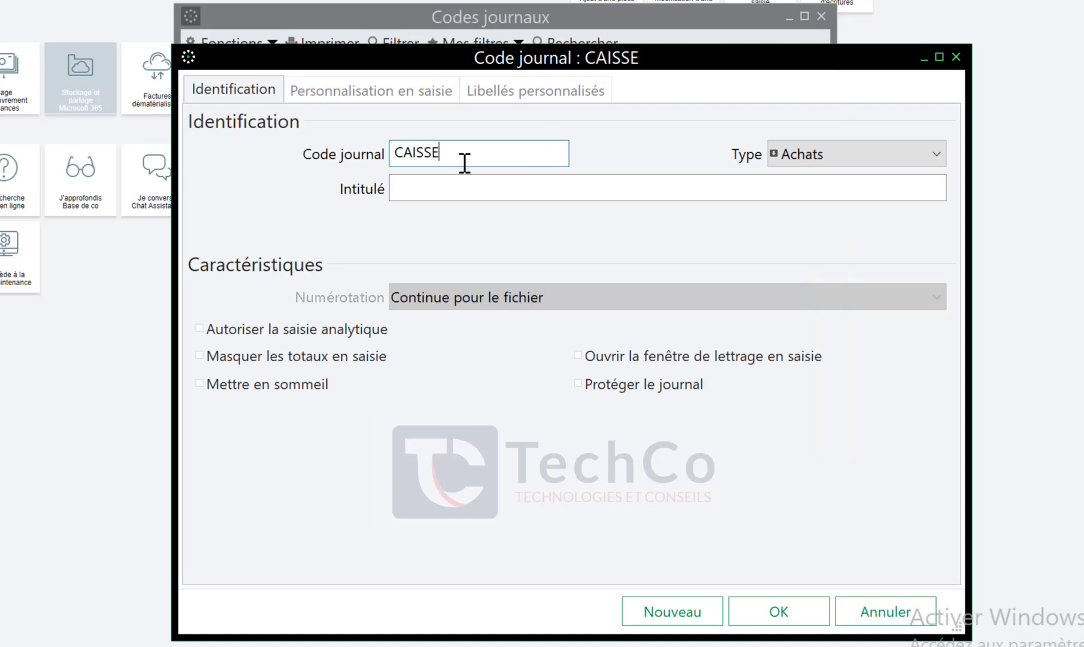
mouse_move(448, 153)
mouse_down()
mouse_move(426, 151)
mouse_move(451, 151)
mouse_up()
key(BackSpace)
key(BackSpace)
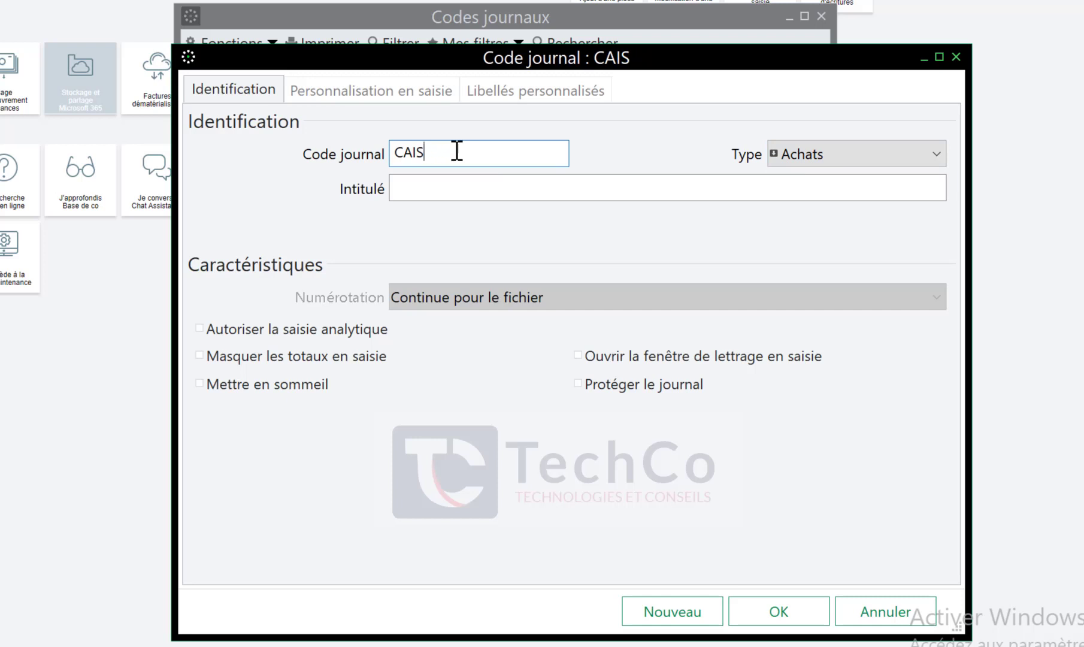
text(_P)
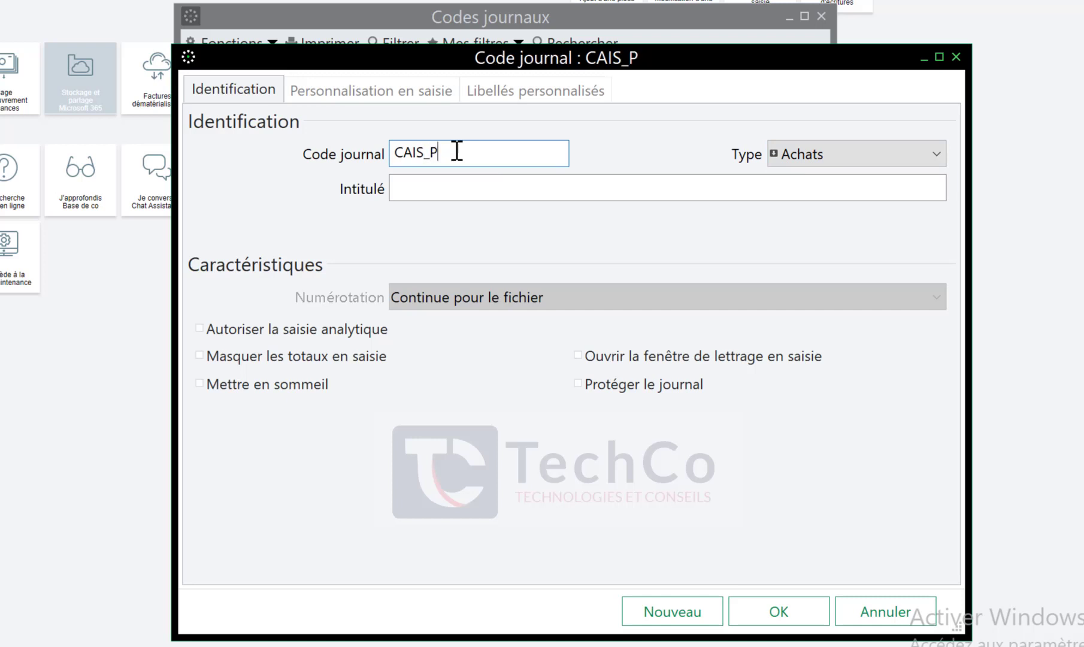
Set the CAIS_P journal's type to Trésorerie and its title to CAISSE PRINCIPALE
click(845, 160)
click(855, 226)
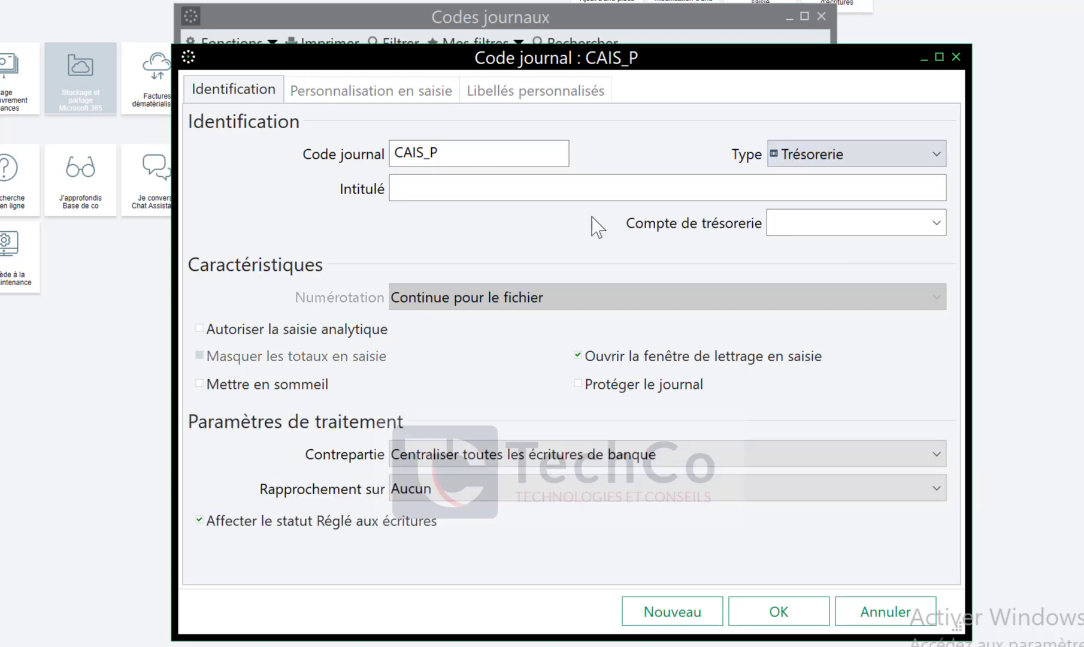
click(597, 187)
text(CAISSE)
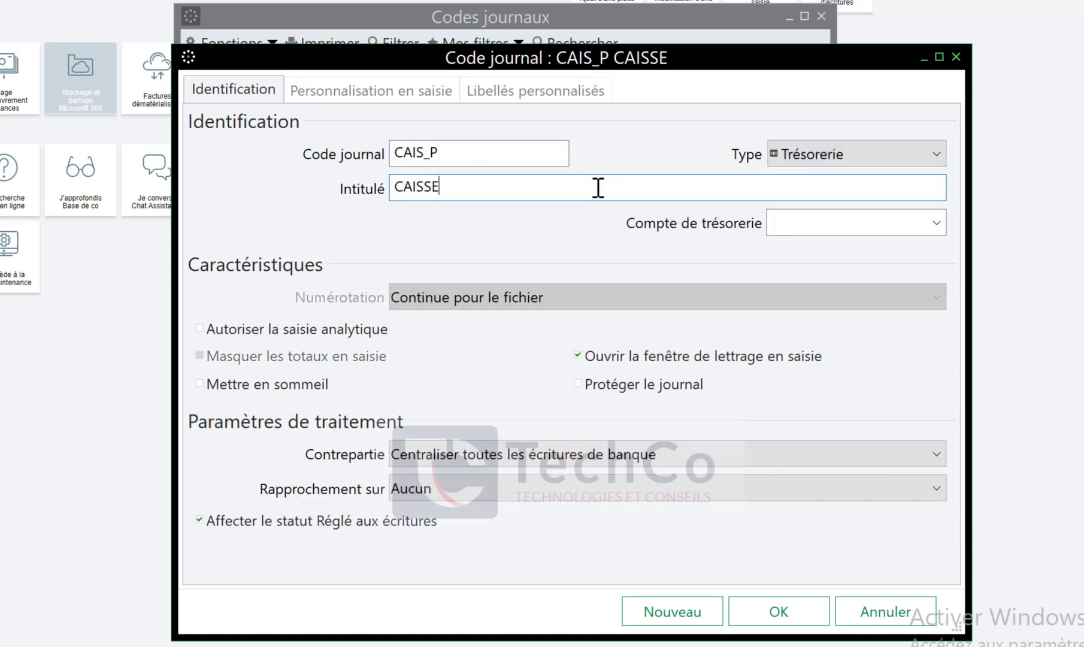
text( PRINCIPALE)
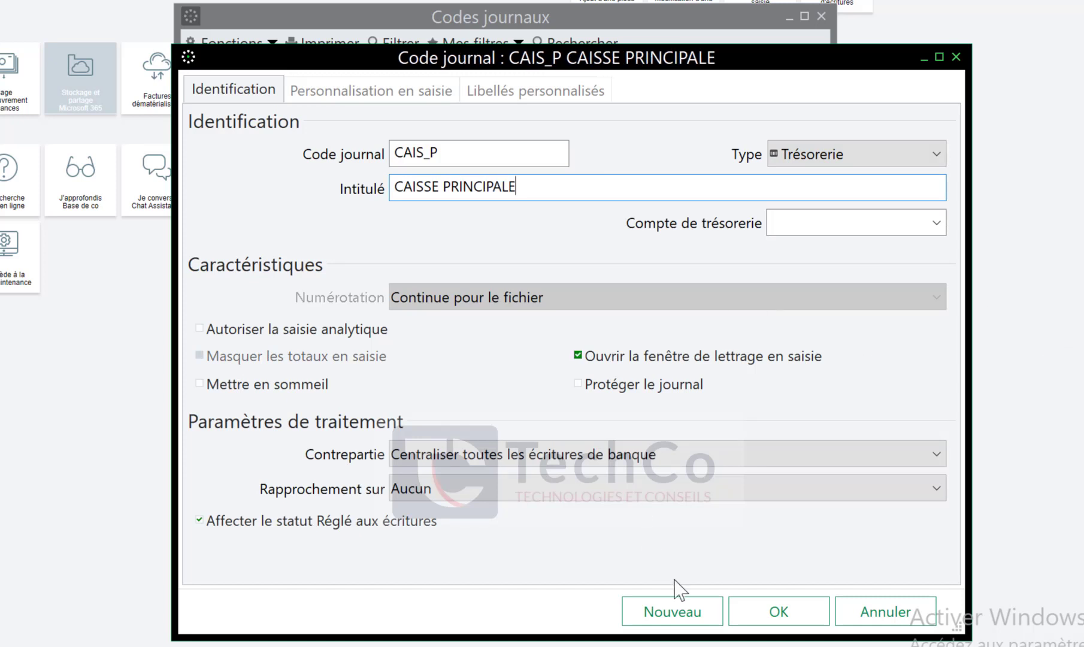
Try to save the CAIS_P journal without a treasury account
click(779, 603)
click(766, 328)
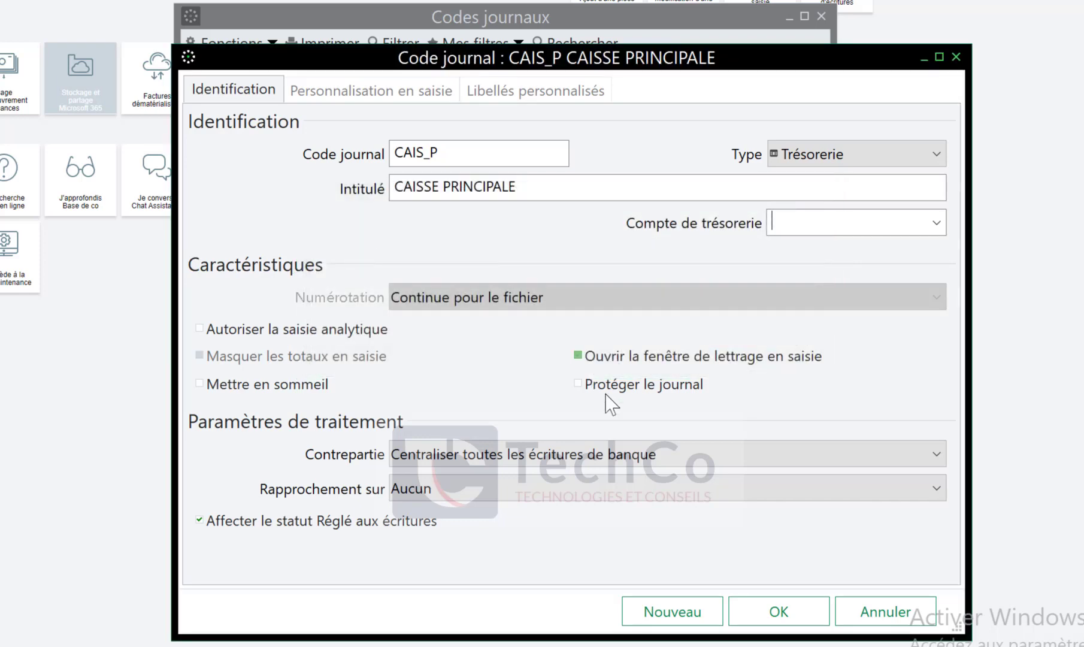
click(782, 610)
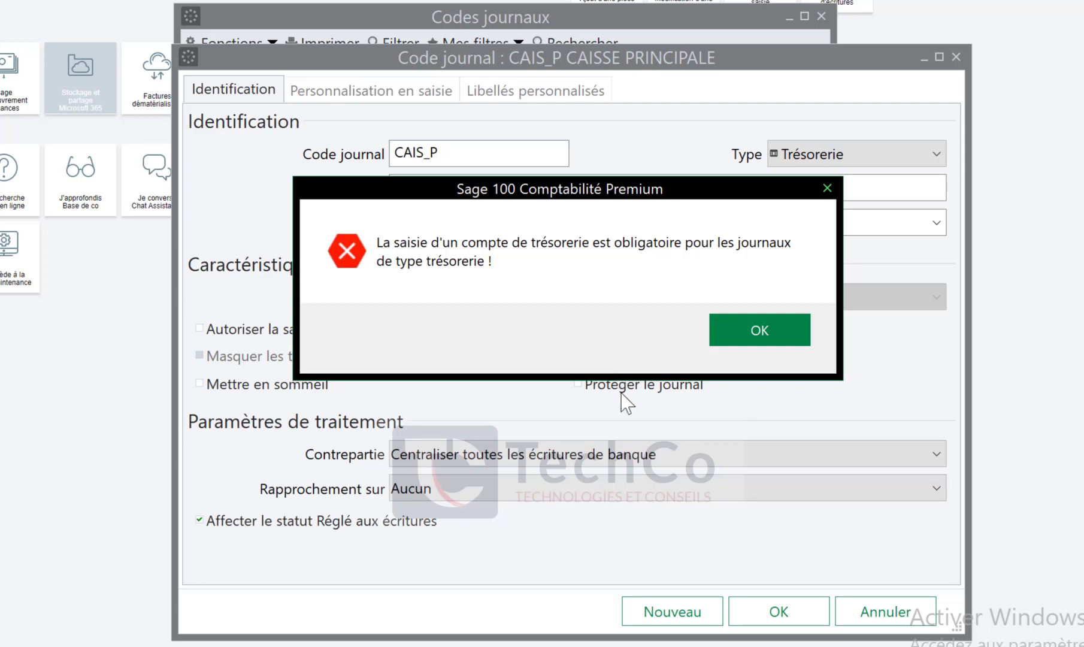
click(741, 319)
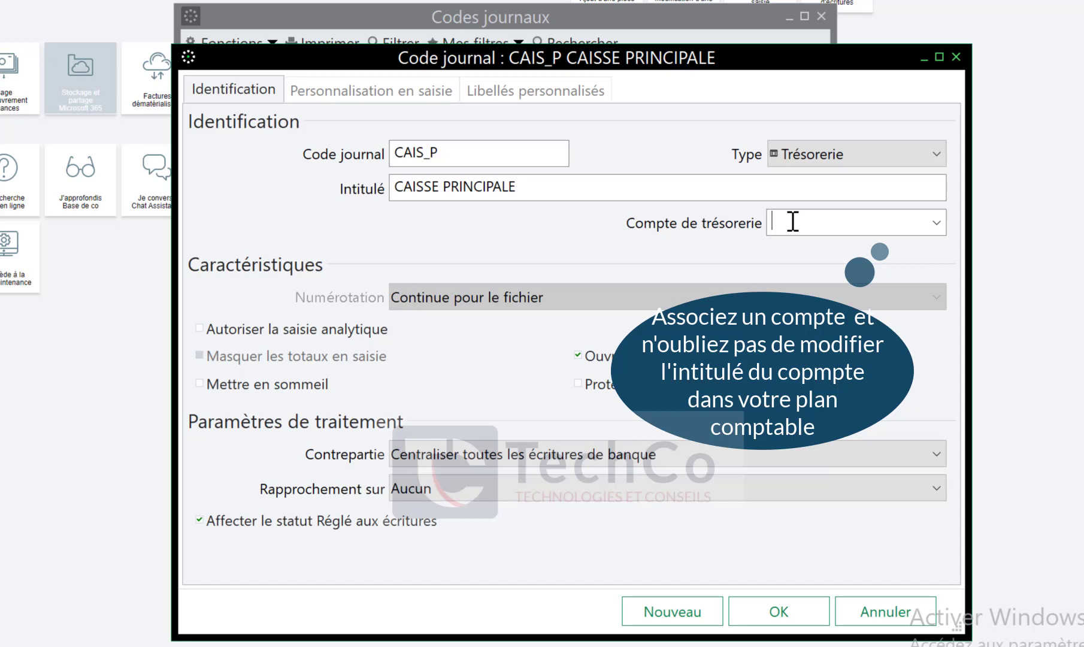
Assign account 57110000 as the treasury account of the CAIS_P journal
text(571)
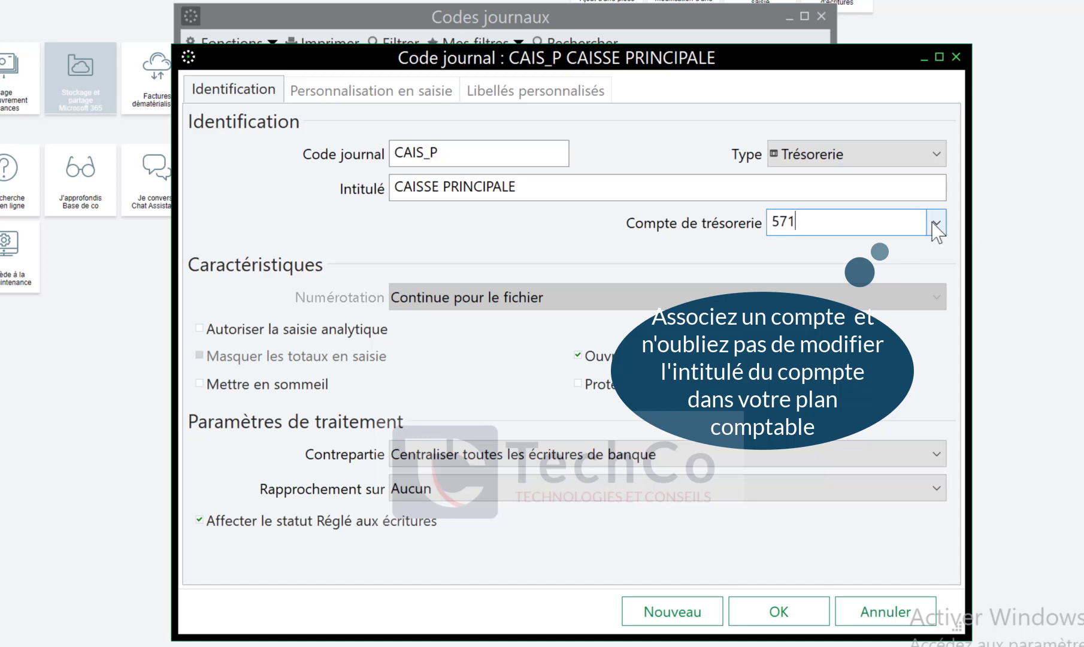
click(936, 222)
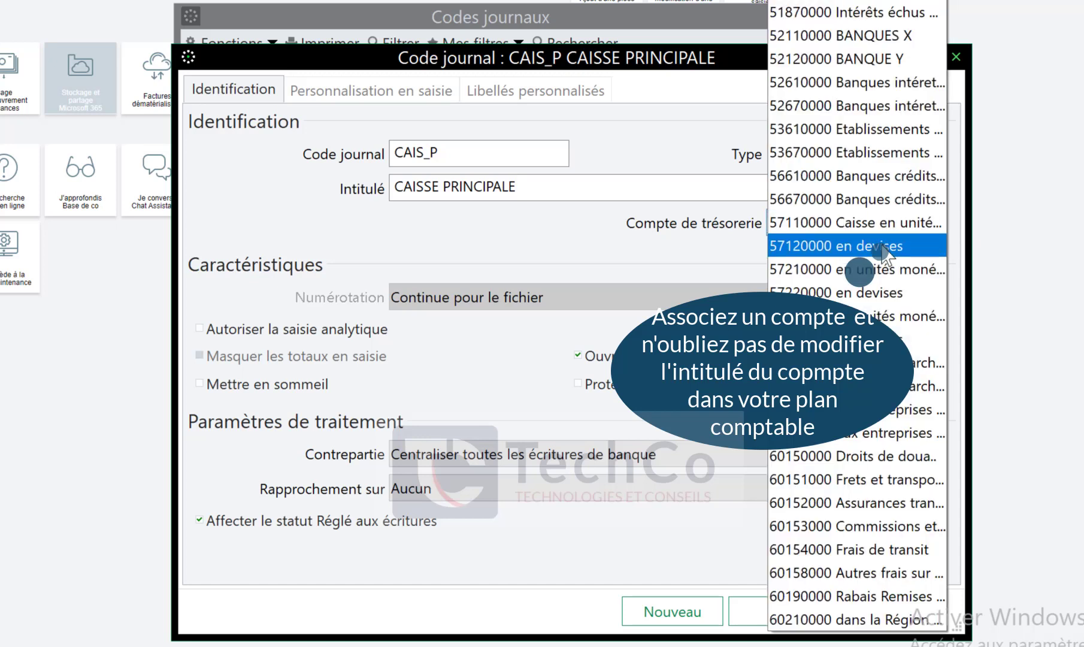
click(873, 225)
click(936, 225)
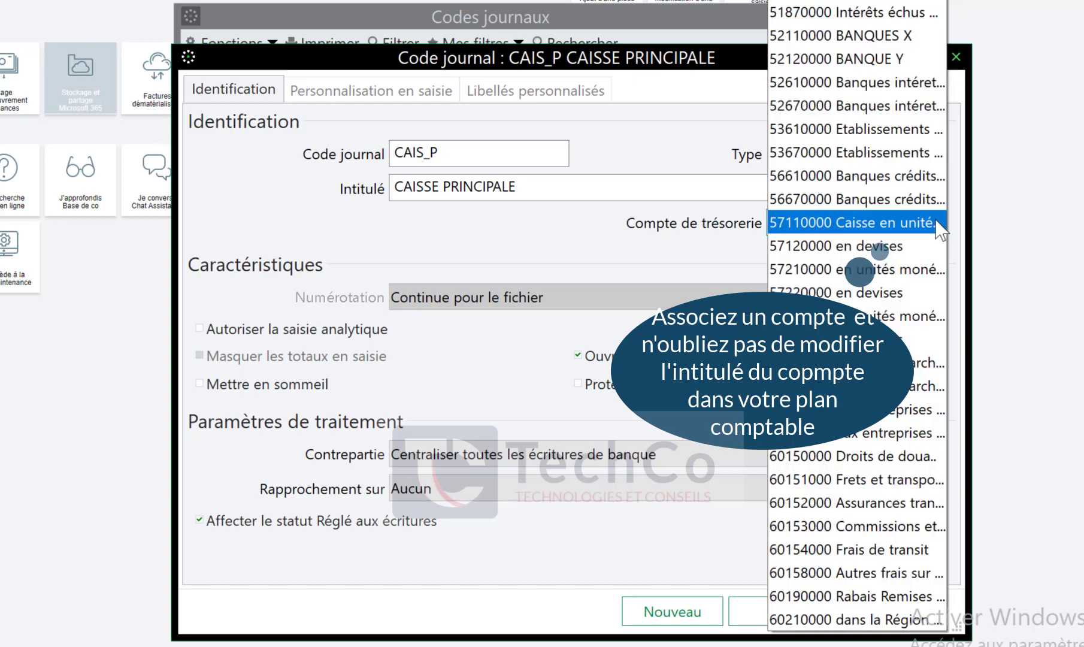
click(897, 225)
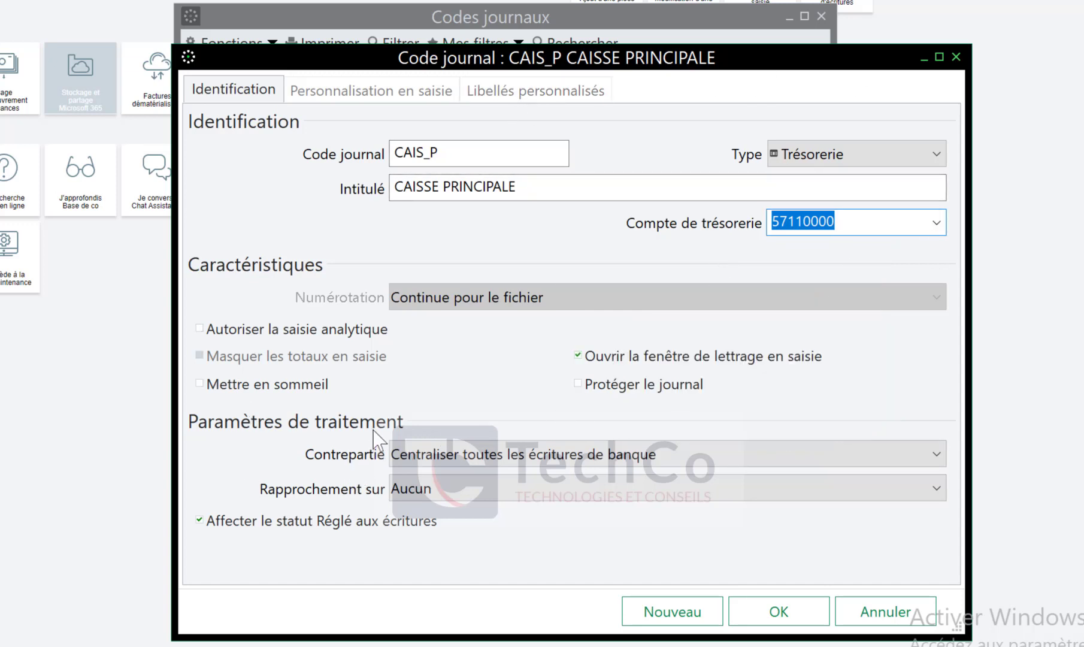
Set the CAIS_P journal's Contrepartie to Générer une contrepartie à chaque ligne, choose Aucun for Rapprochement sur, and save the journal
click(498, 452)
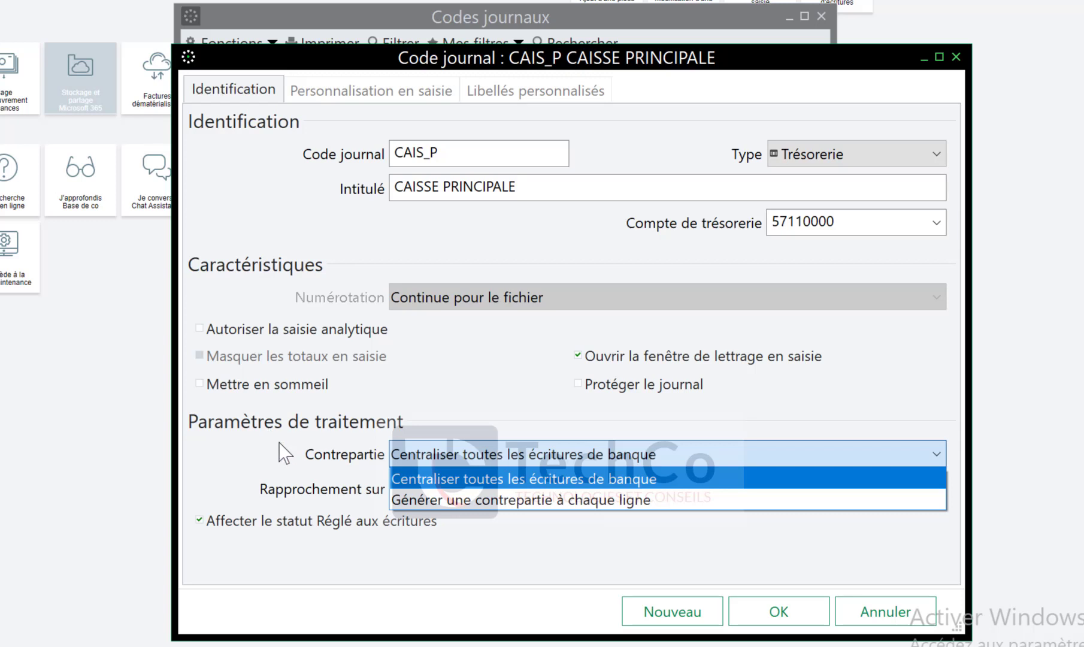
click(510, 501)
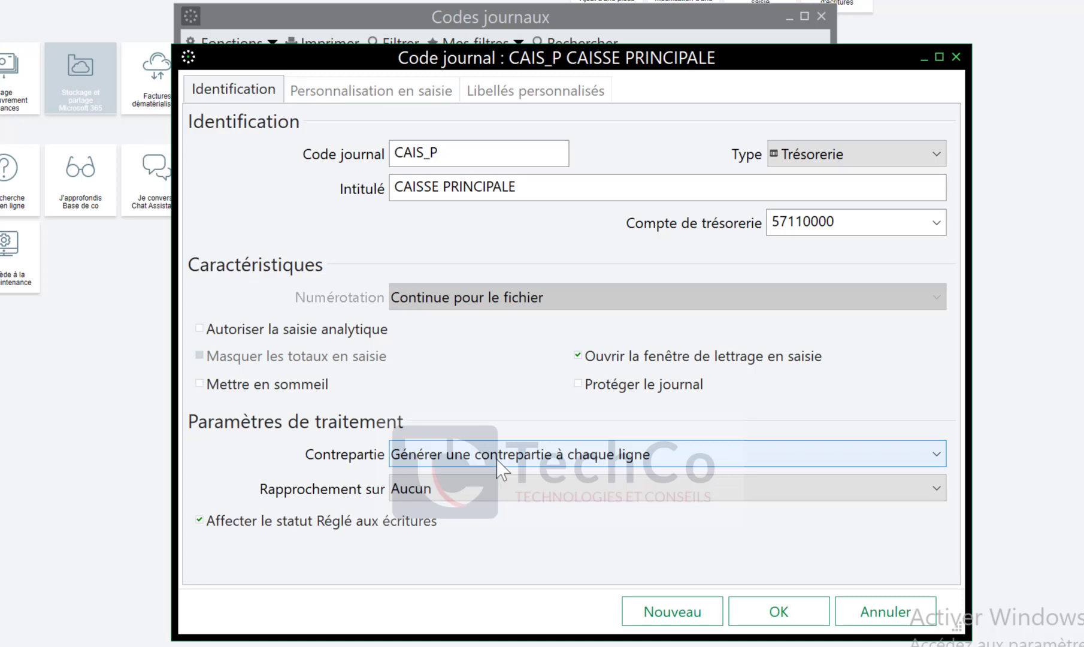
click(482, 489)
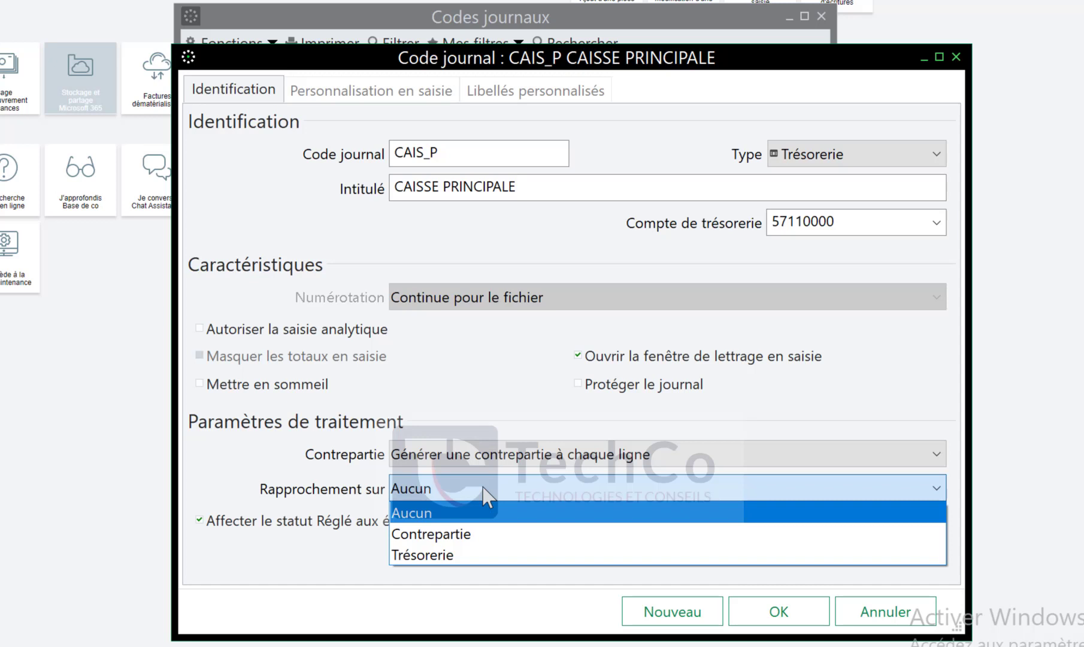
click(491, 512)
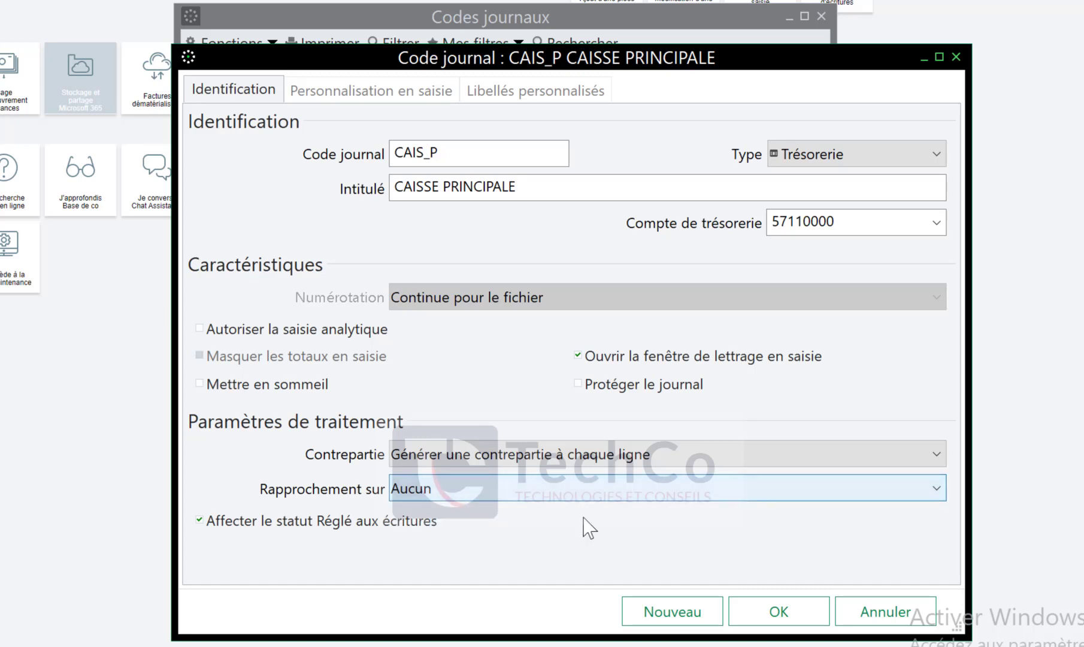
click(801, 613)
click(633, 340)
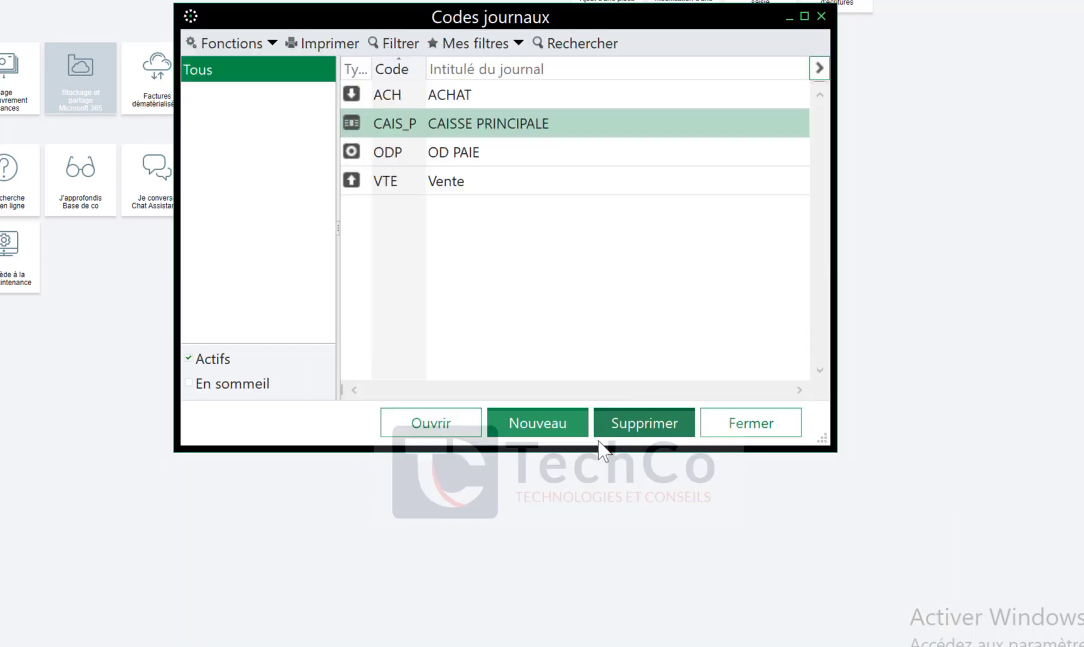
Start a new bank journal with code CBAO, type Trésorerie and title BANQUE CBAO
click(537, 431)
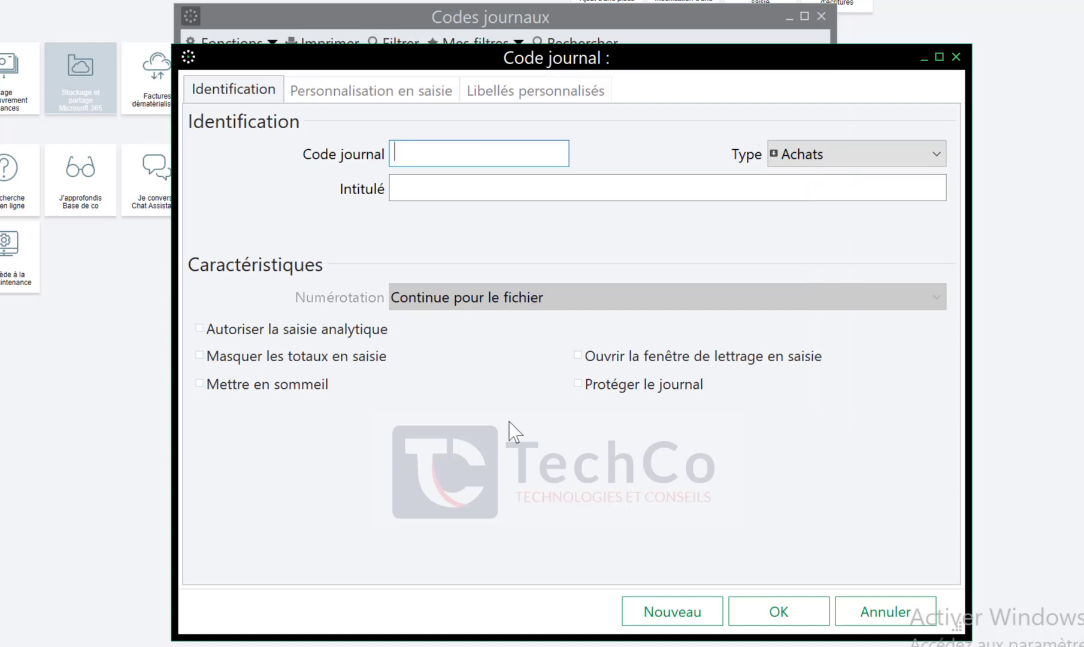
text(CBA)
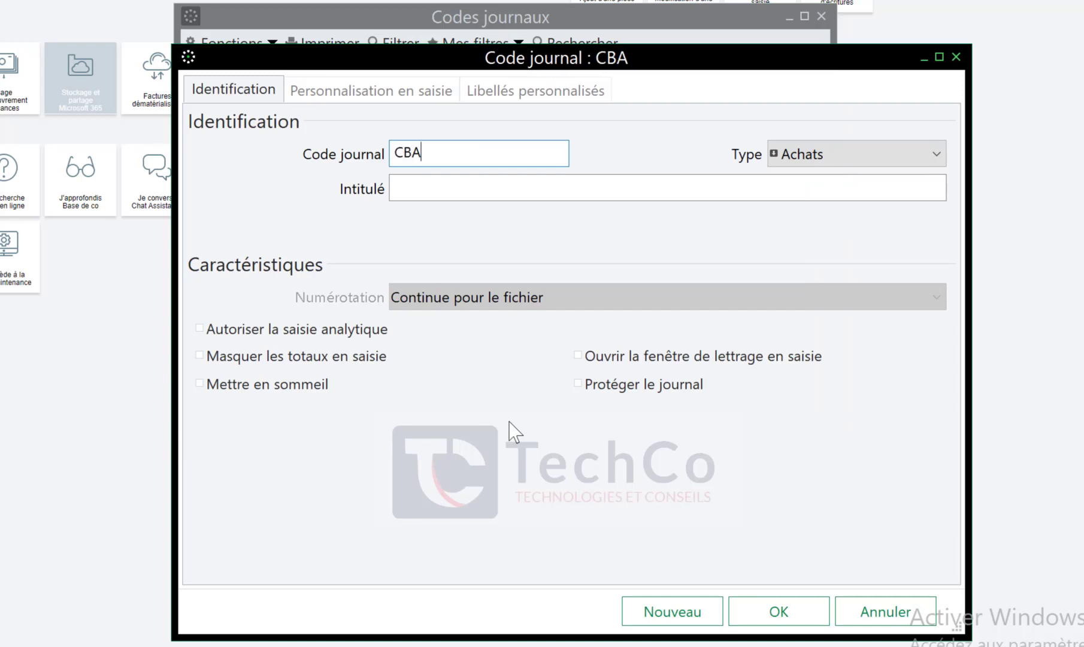
text(O)
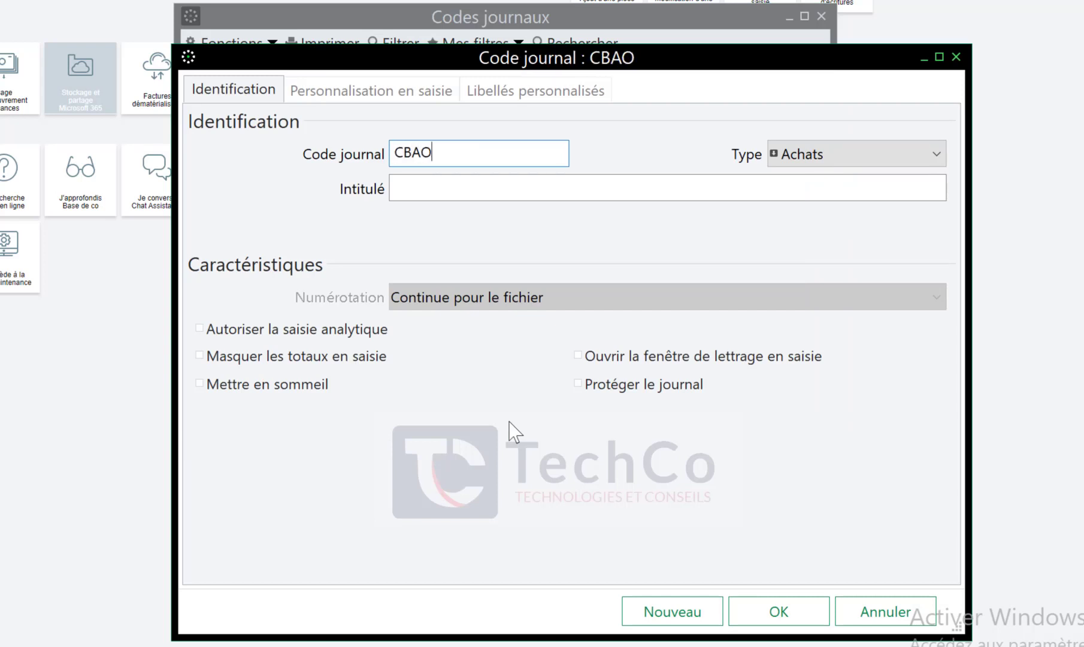
click(859, 151)
click(822, 218)
click(643, 191)
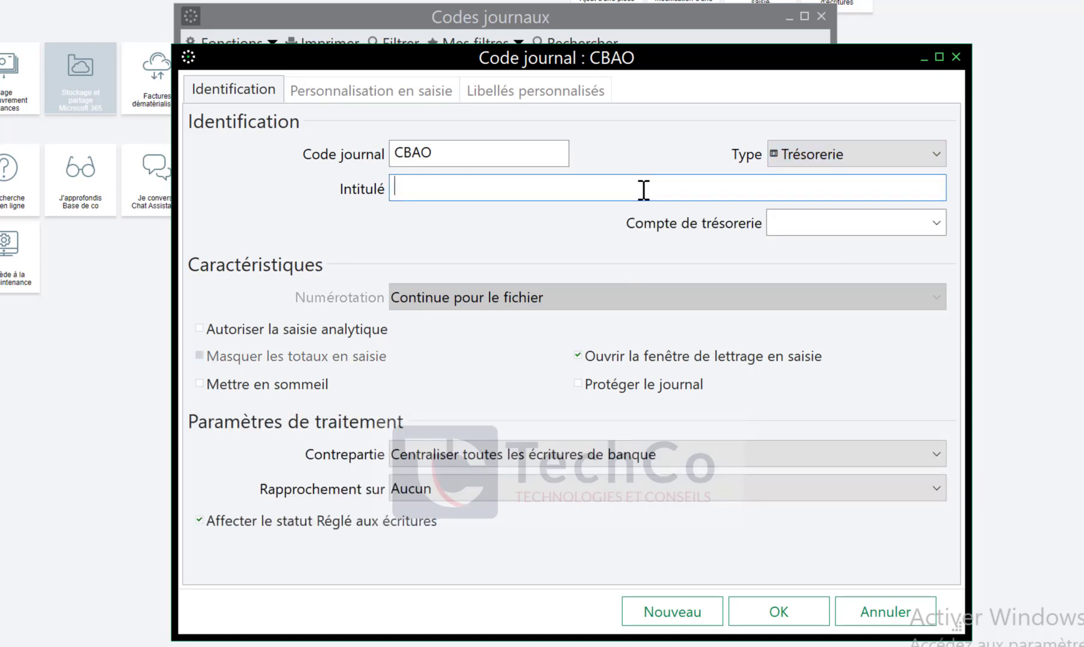
text(BAB)
key(BackSpace)
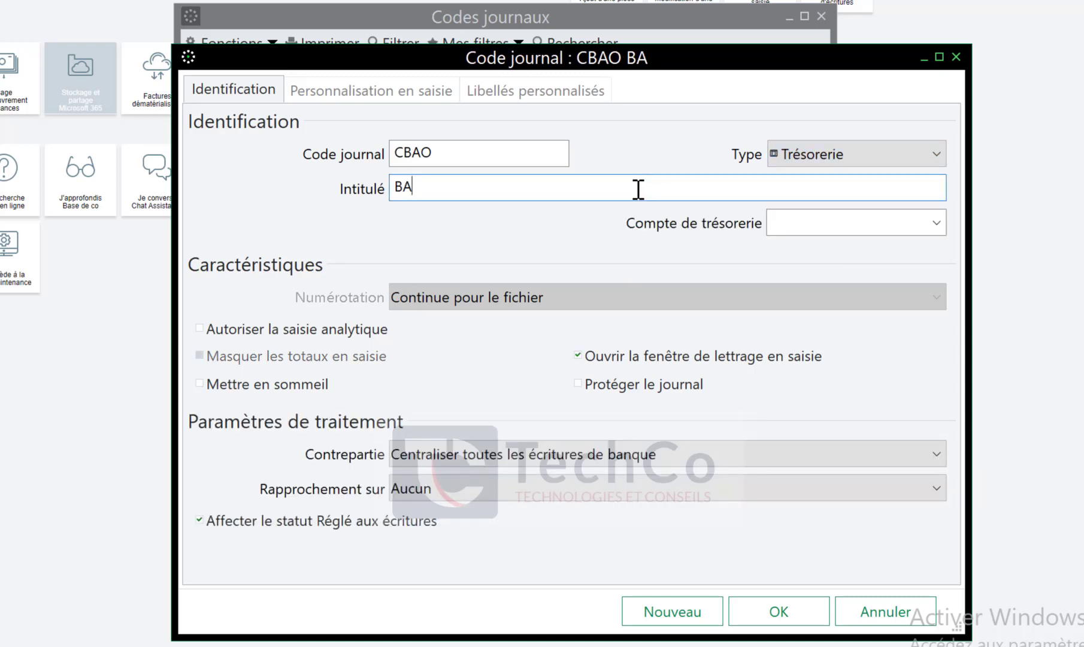
text(NQUE)
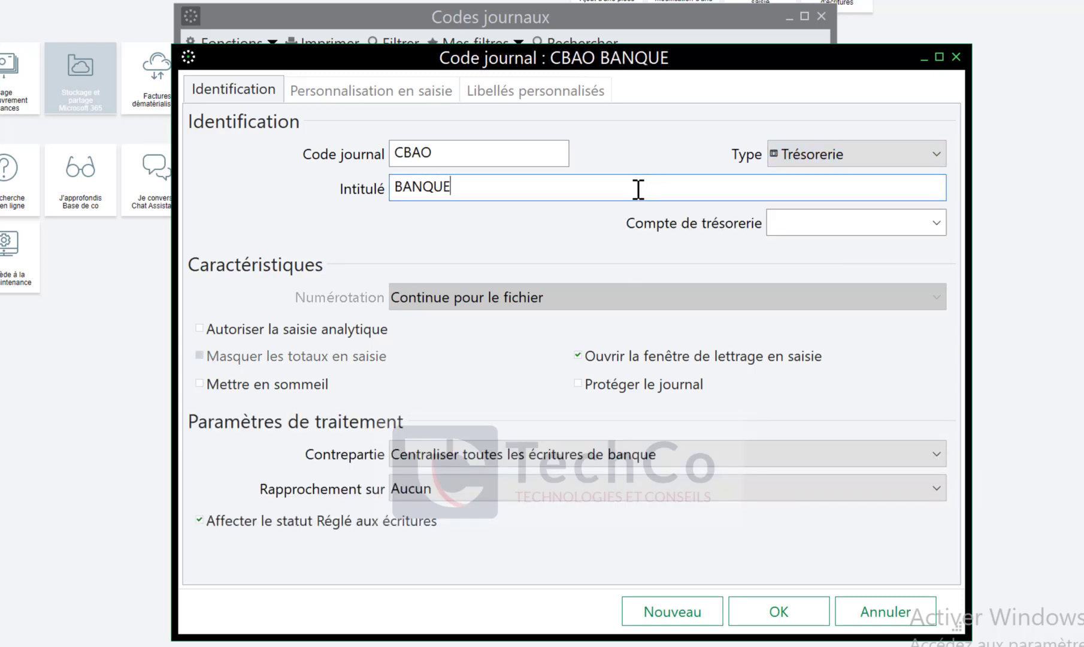
text( CBAO)
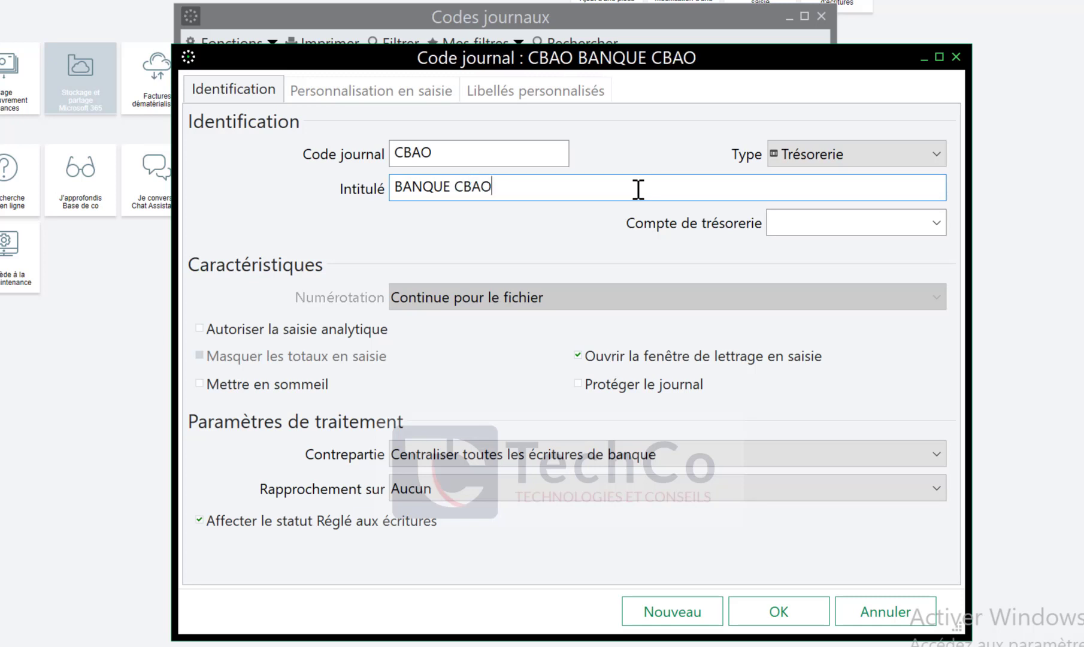
Assign account 52110000 BANQUES X as the treasury account of the CBAO journal
click(837, 221)
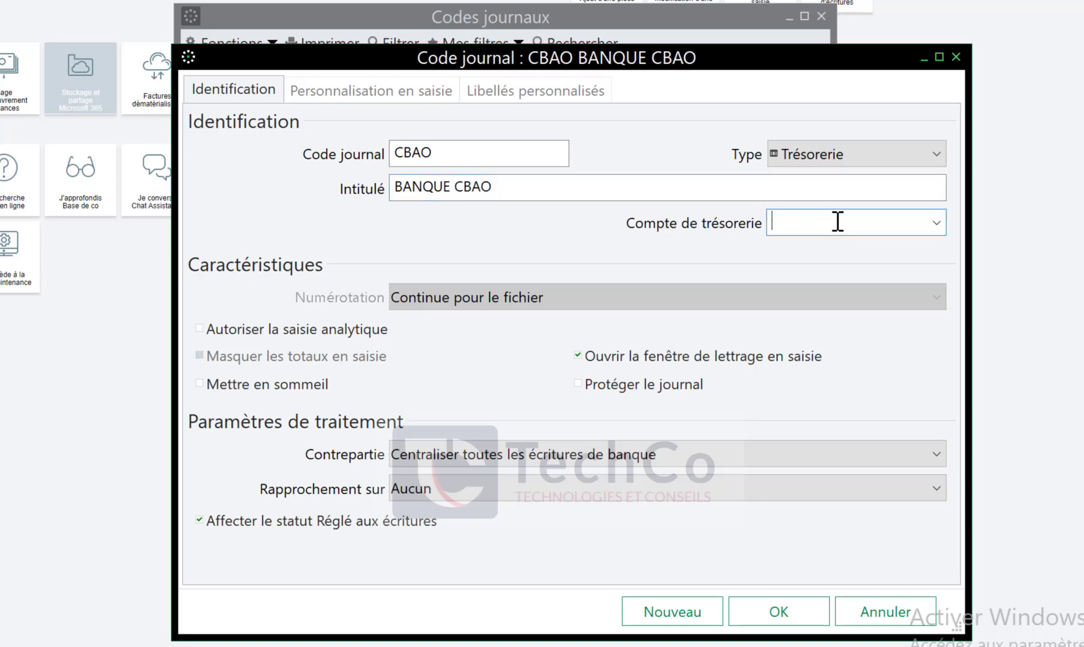
text(521)
click(935, 224)
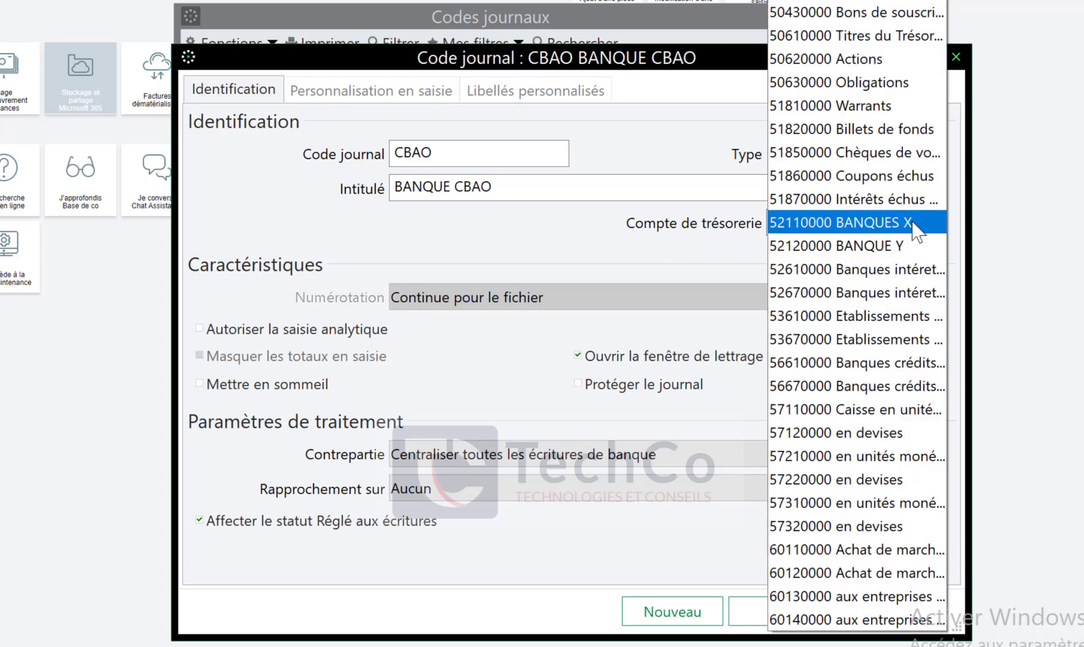
click(912, 224)
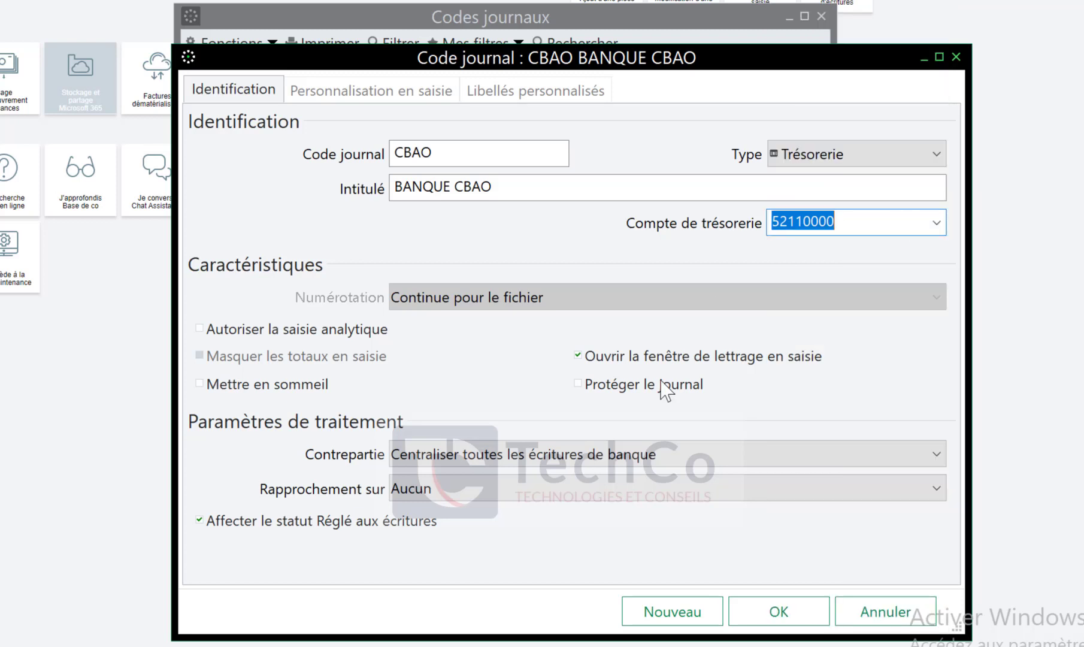
Set the CBAO journal's Contrepartie to Générer une contrepartie à chaque ligne and save it, accepting the use of the selected treasury account
click(642, 455)
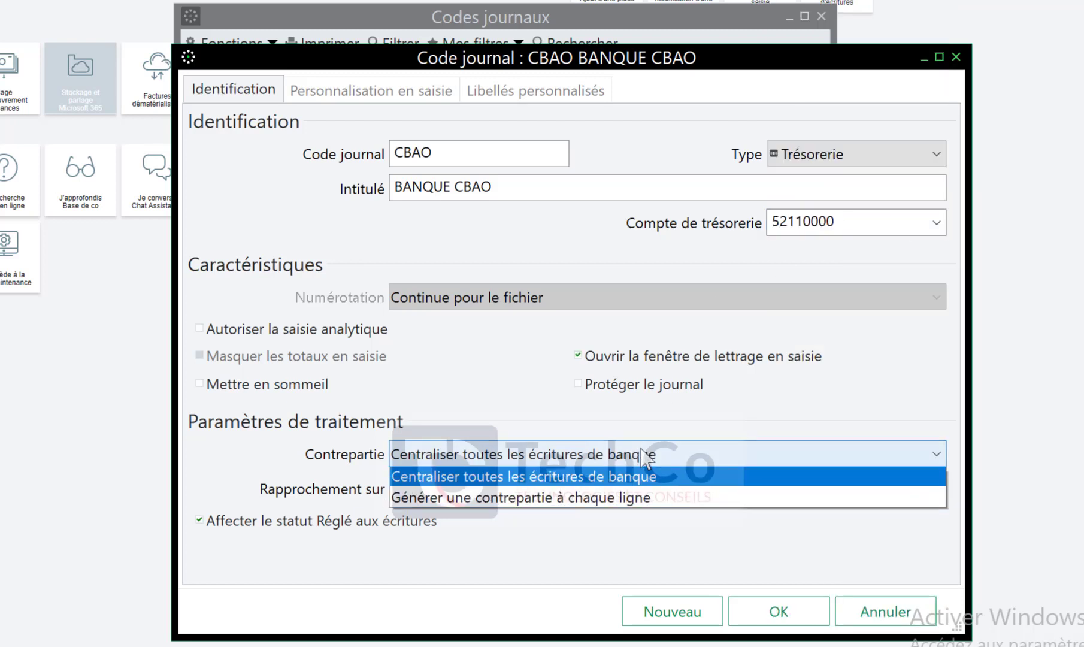
click(537, 498)
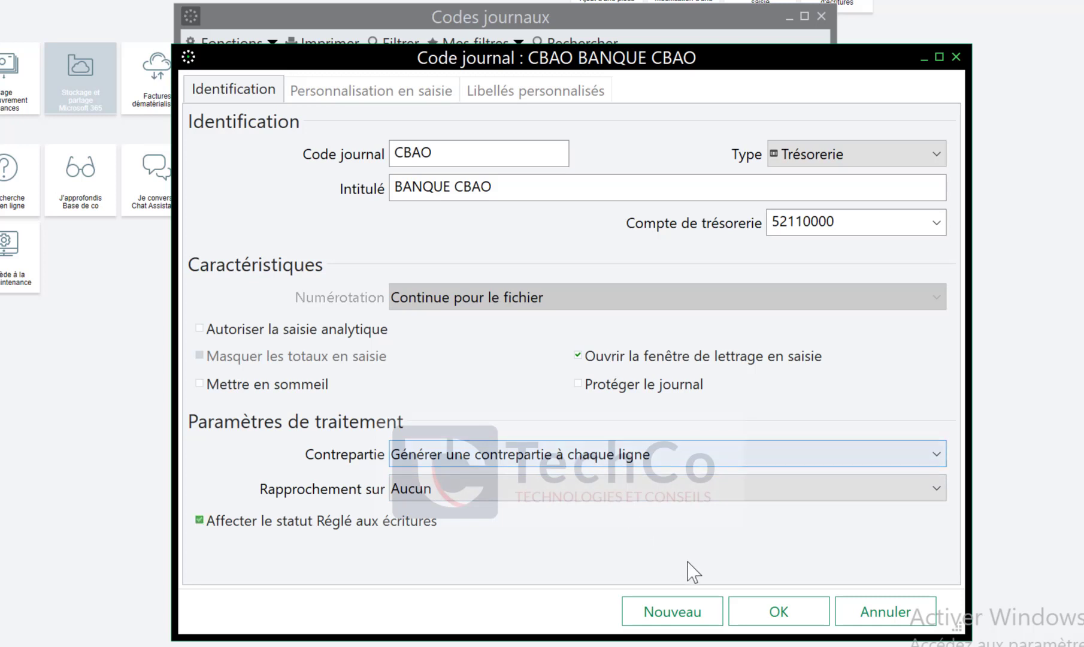
click(788, 613)
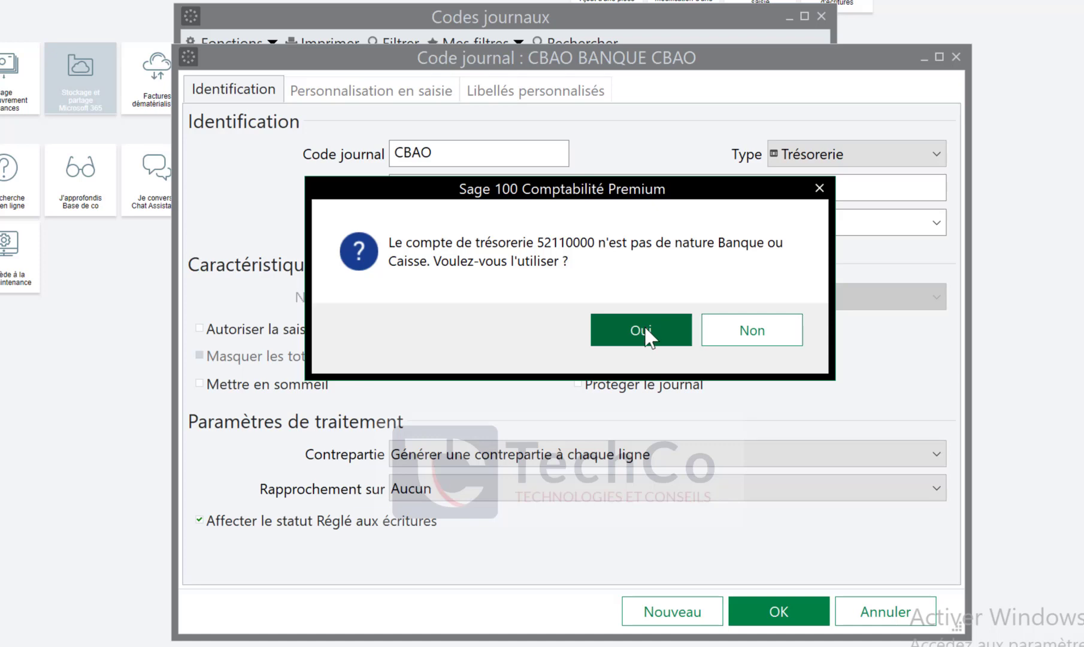
click(648, 339)
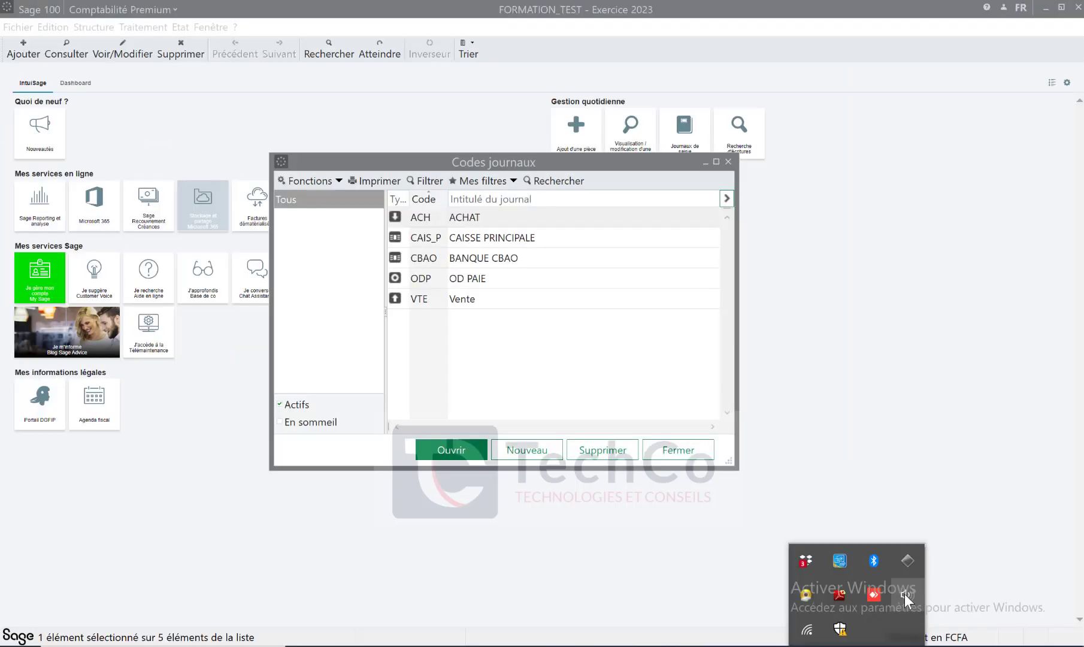
click(902, 592)
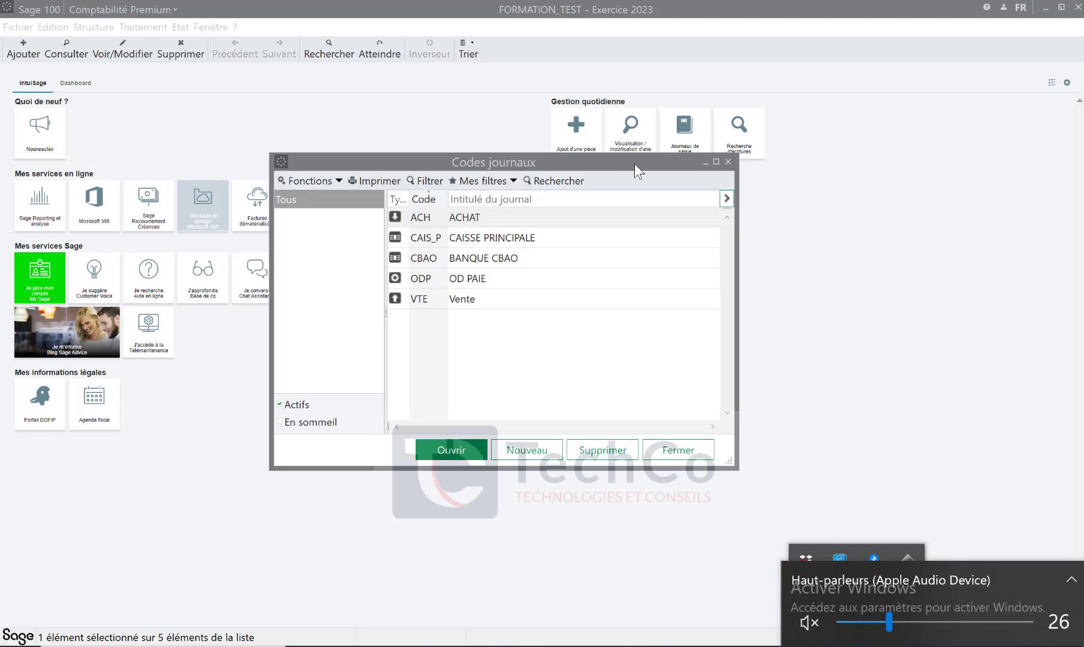
drag(634, 163, 670, 241)
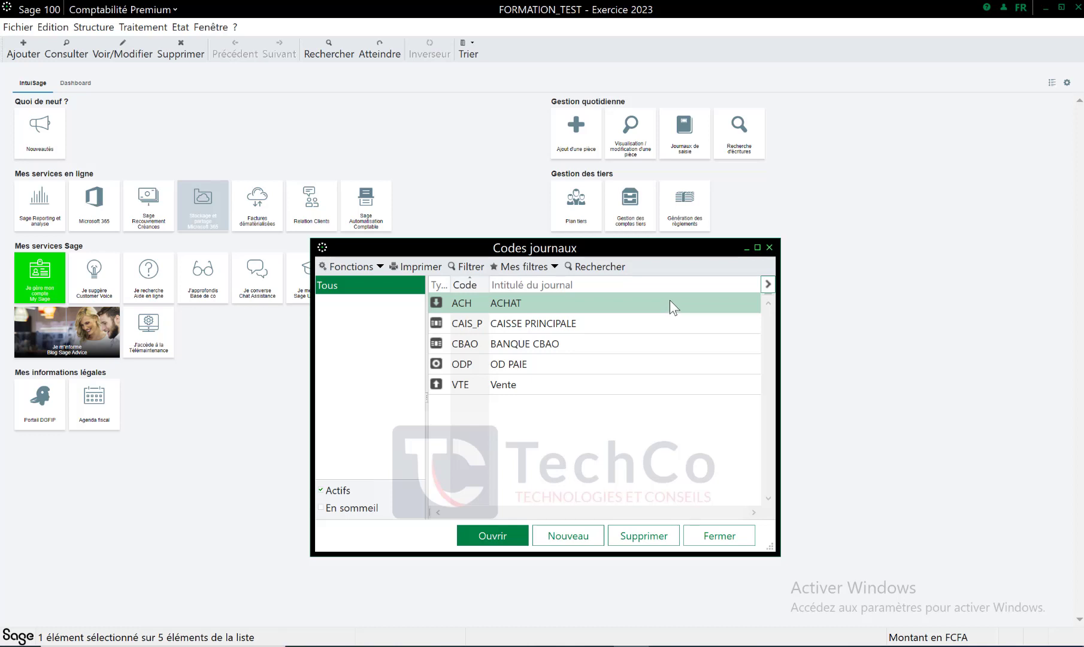
Close the list of journal codes and open it again from the company's structure data
click(771, 245)
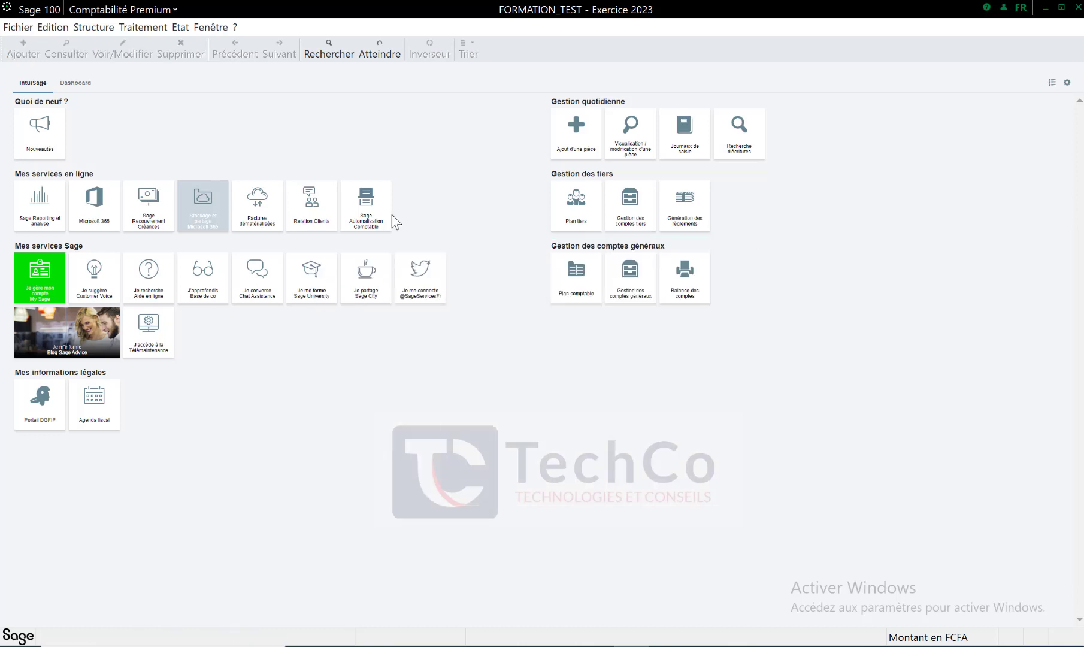
click(100, 29)
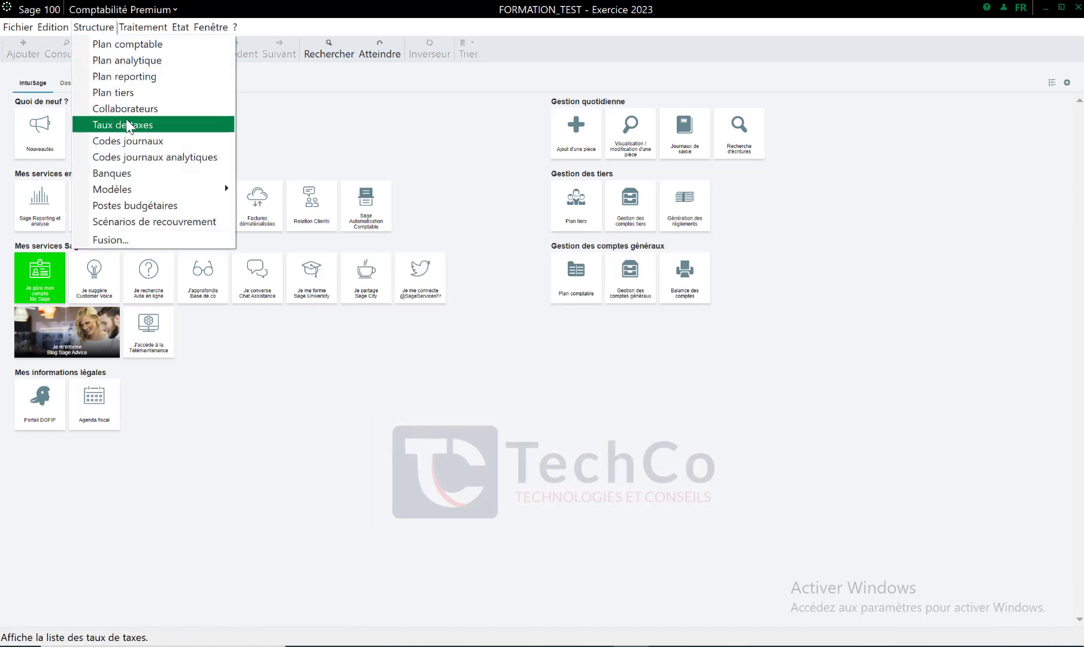
click(125, 139)
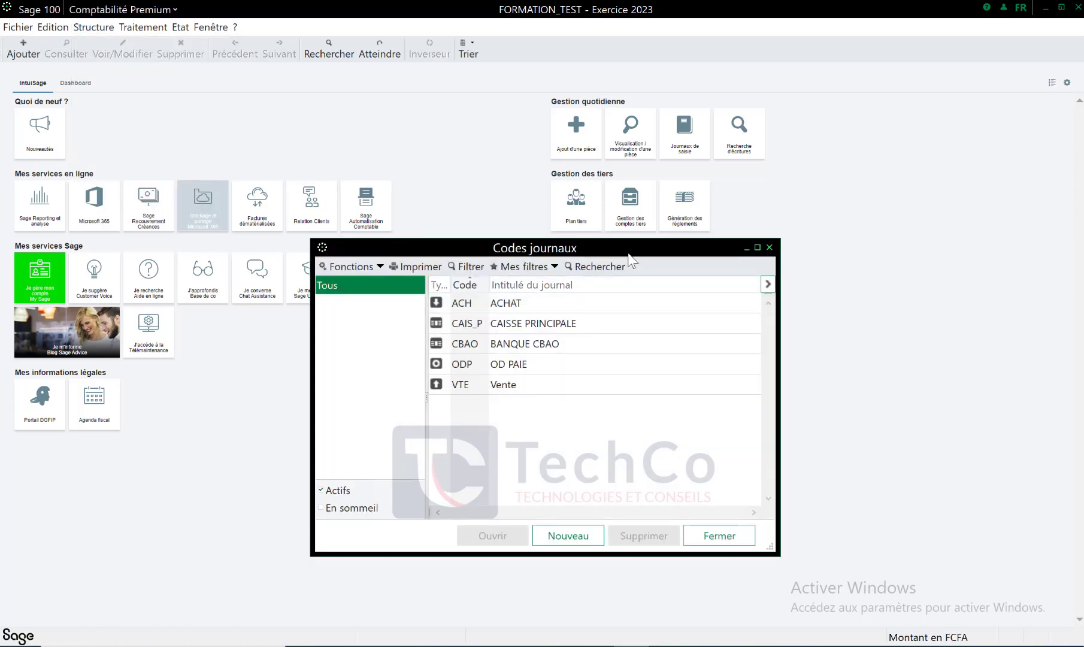
drag(628, 254, 632, 242)
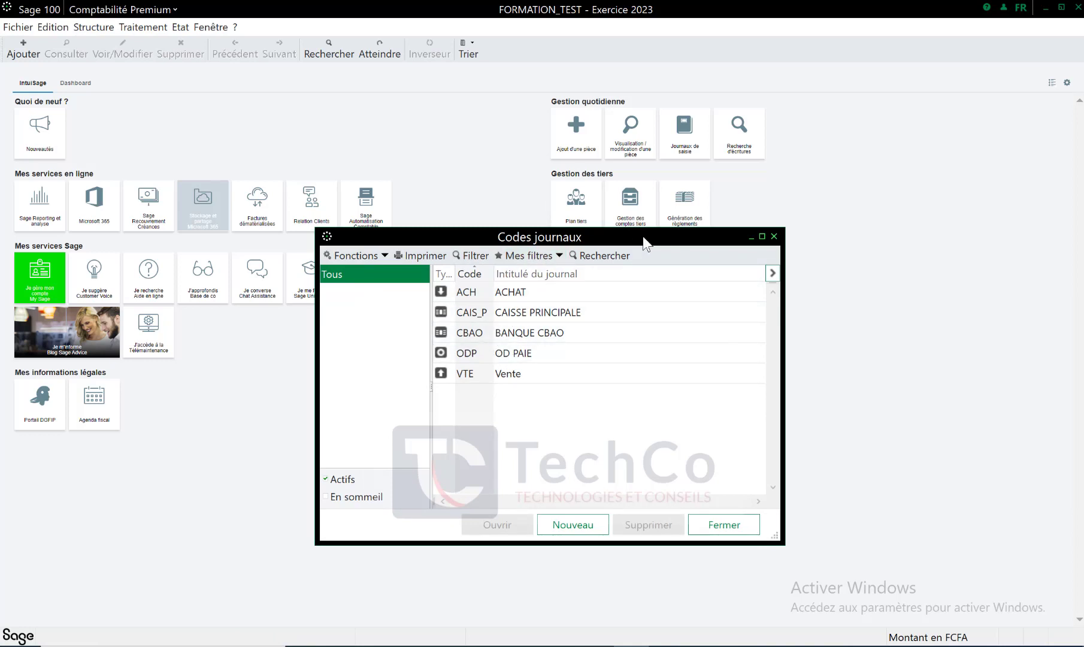
drag(643, 236, 666, 225)
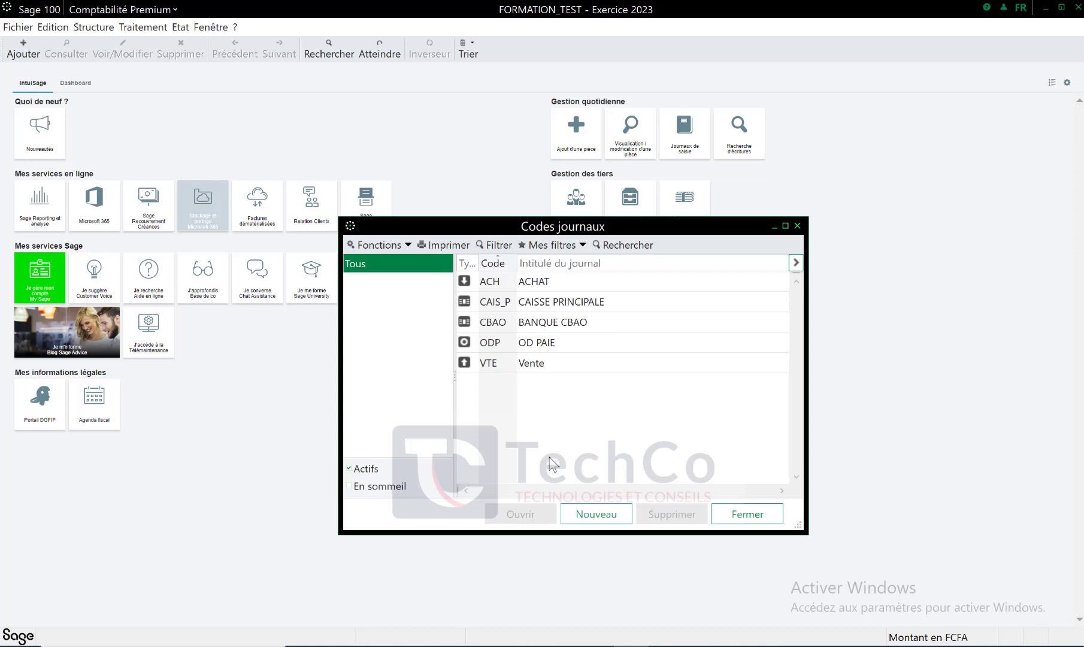
Review the ACH and CBAO journal records, closing each one without changes
double_click(562, 281)
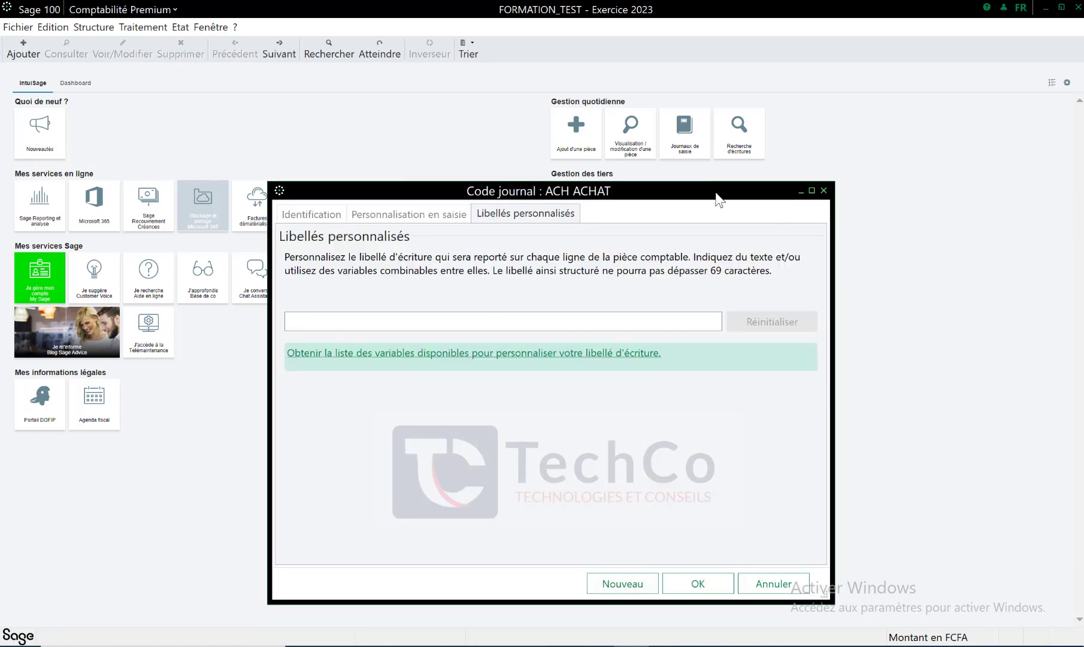
double_click(717, 198)
click(387, 273)
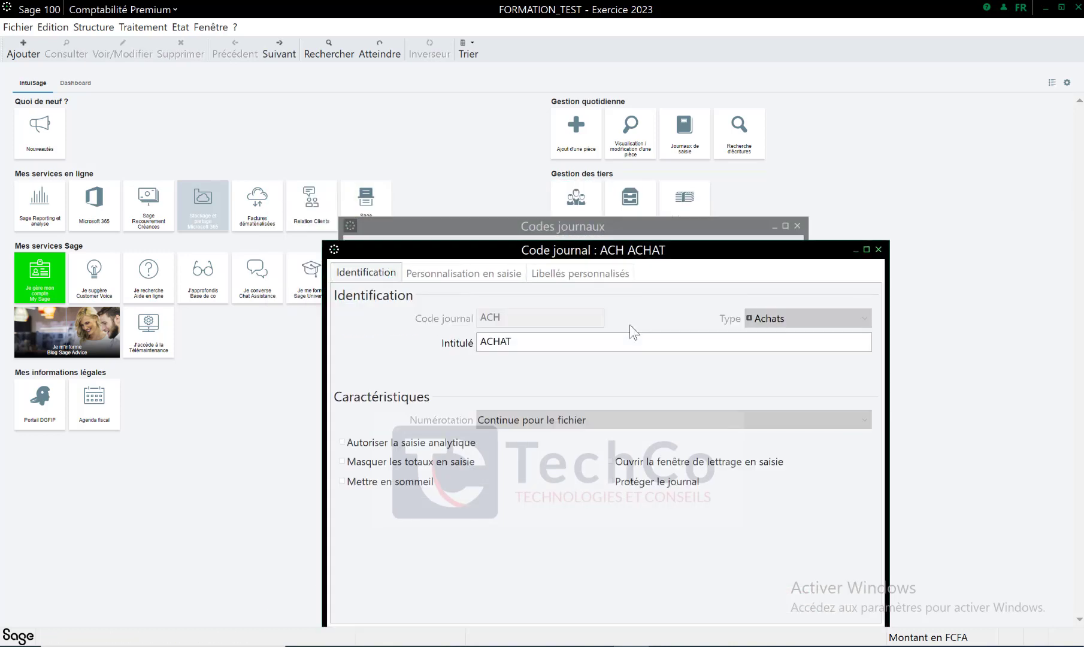
click(878, 249)
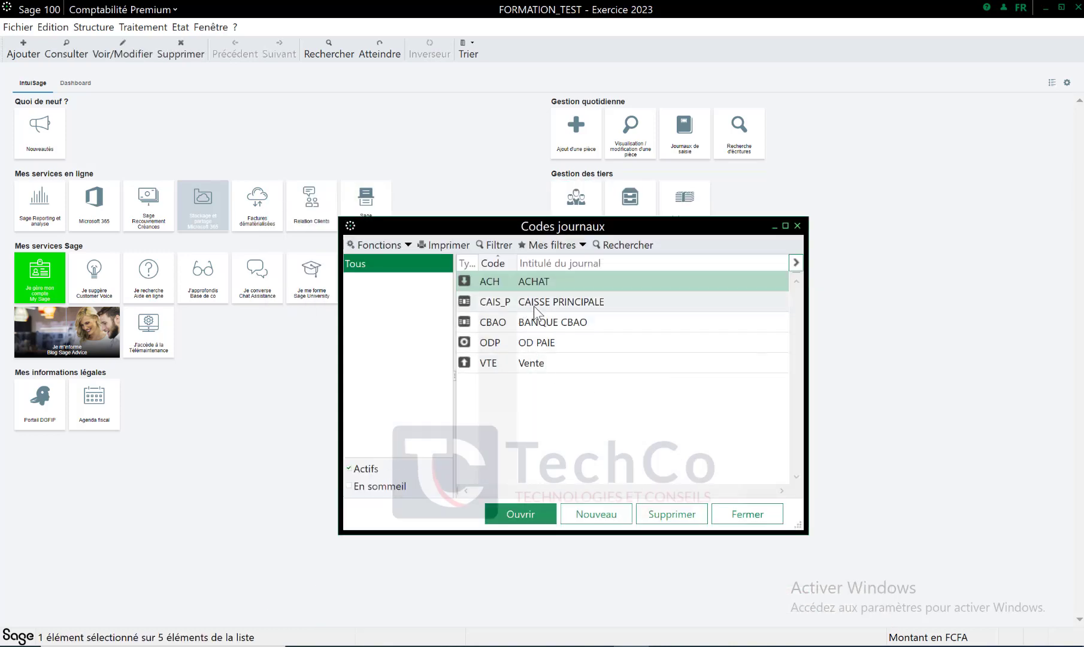
double_click(652, 318)
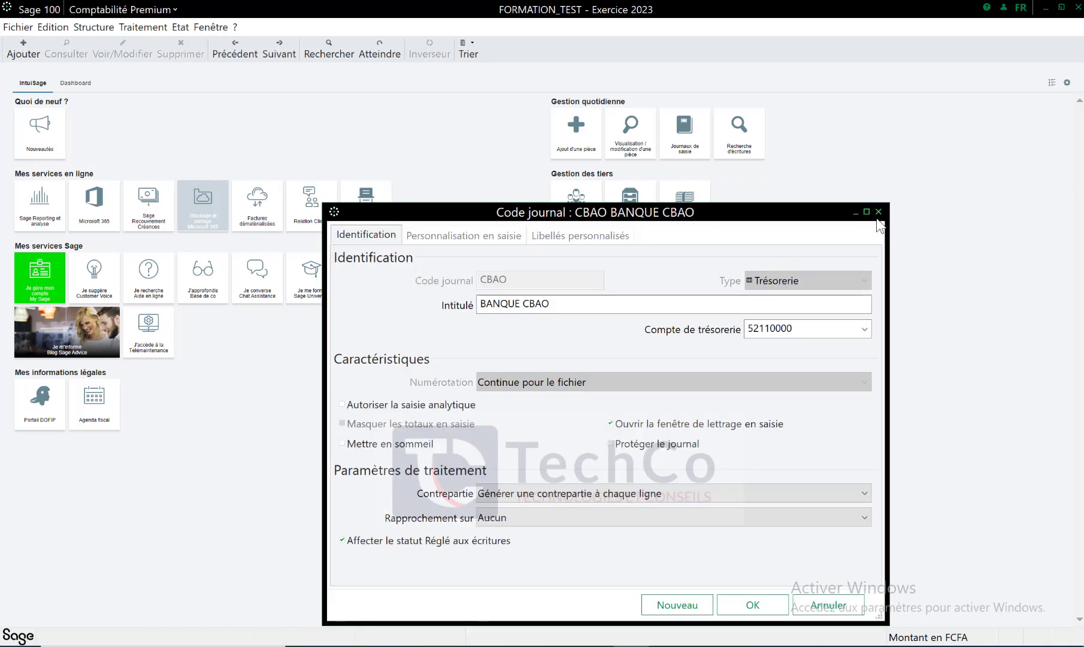
double_click(885, 221)
key(Escape)
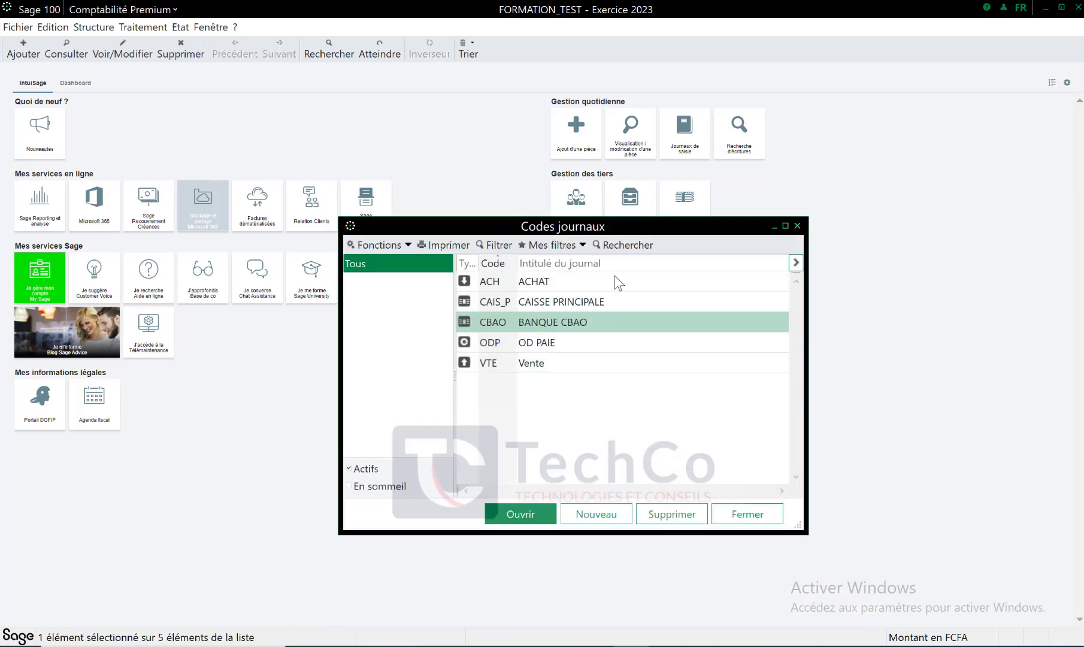
Change the title of the ACH journal to ACHAT A L'IMPORT and save the record
click(540, 284)
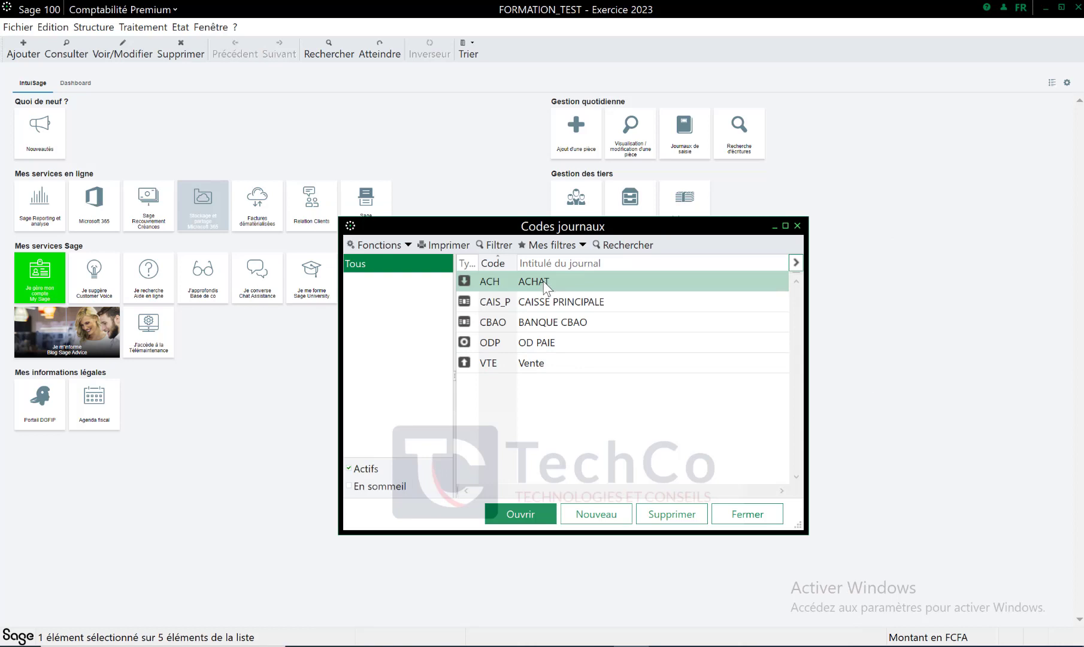
double_click(545, 287)
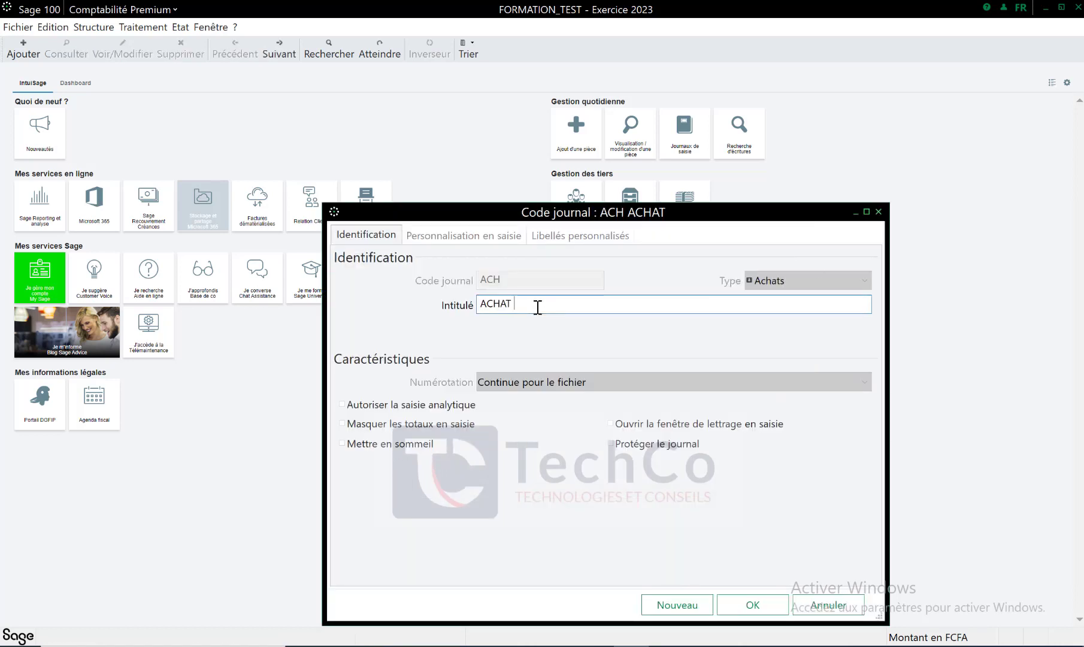
text(A L)
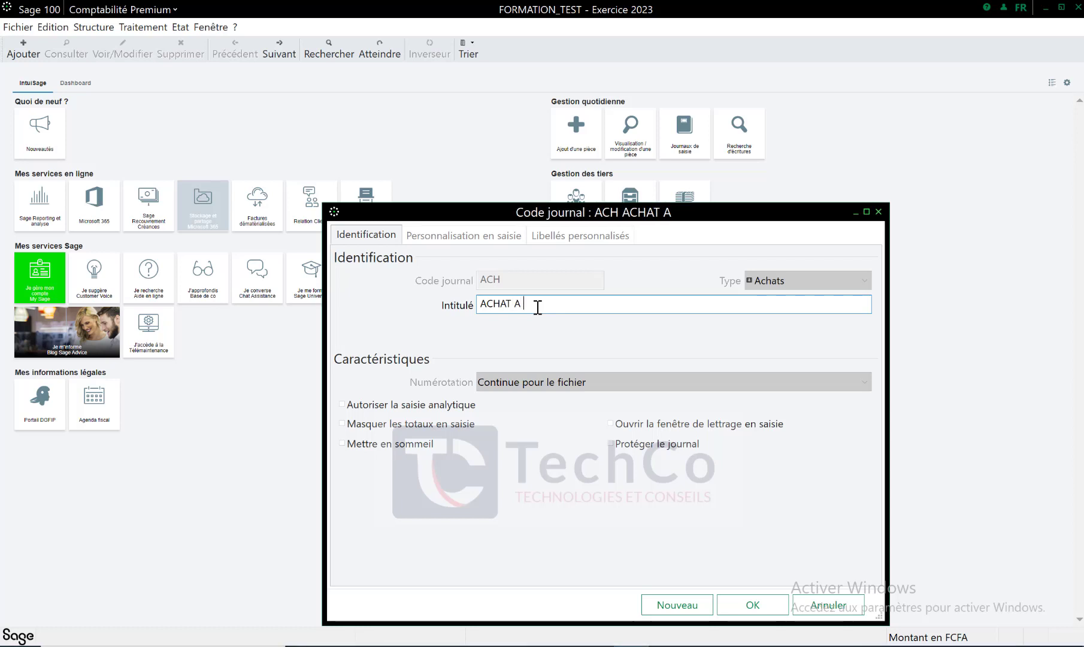
text(IMPOE)
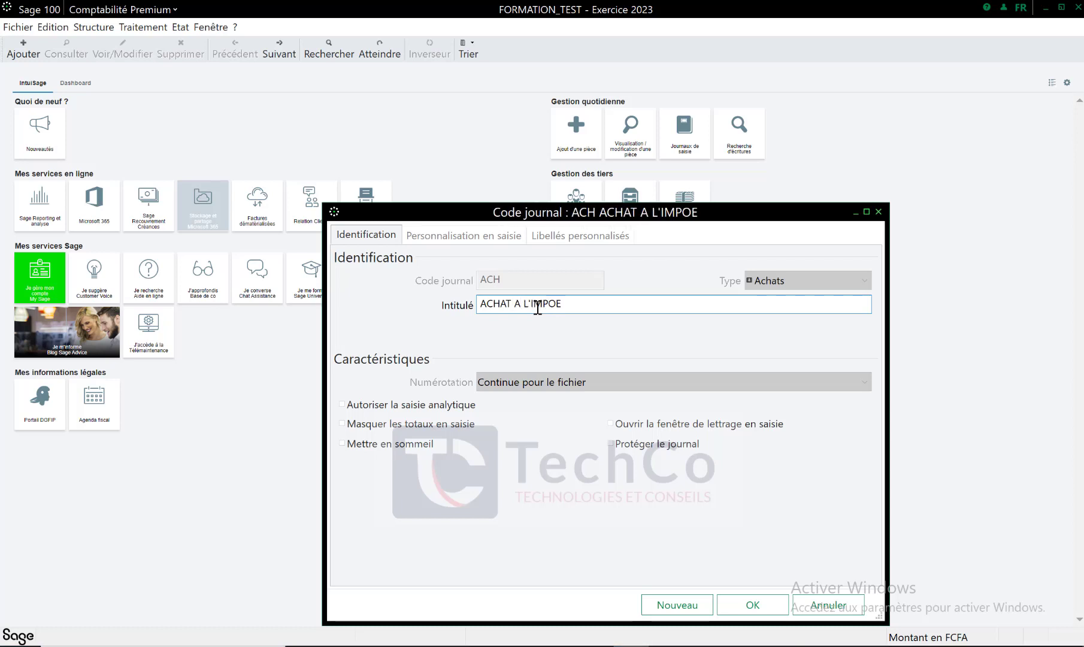
key(BackSpace)
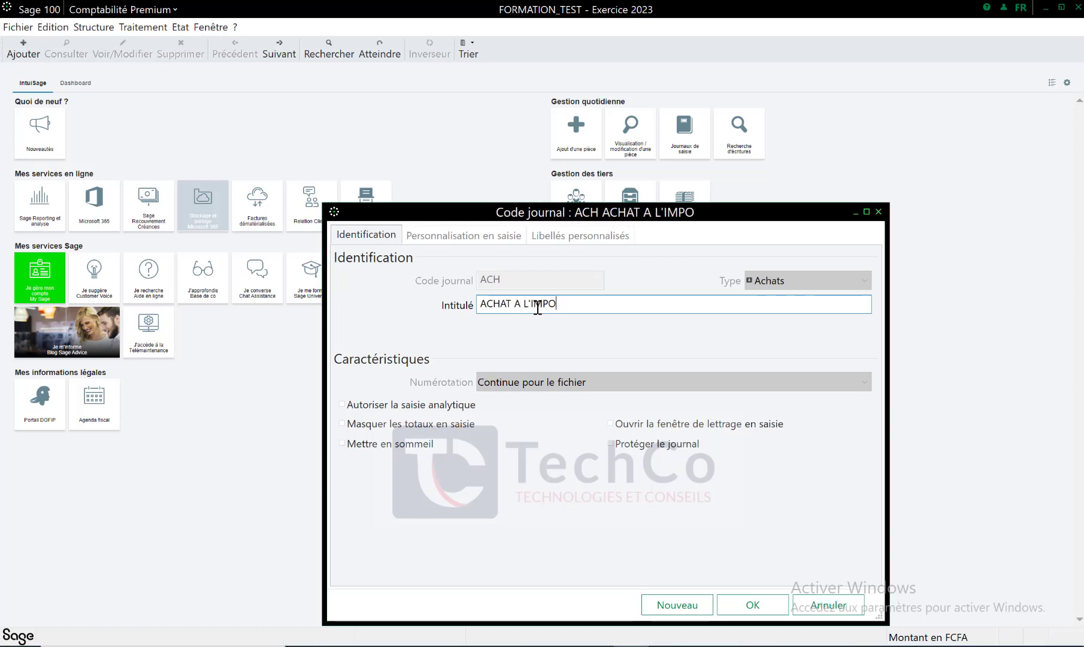
text(RT)
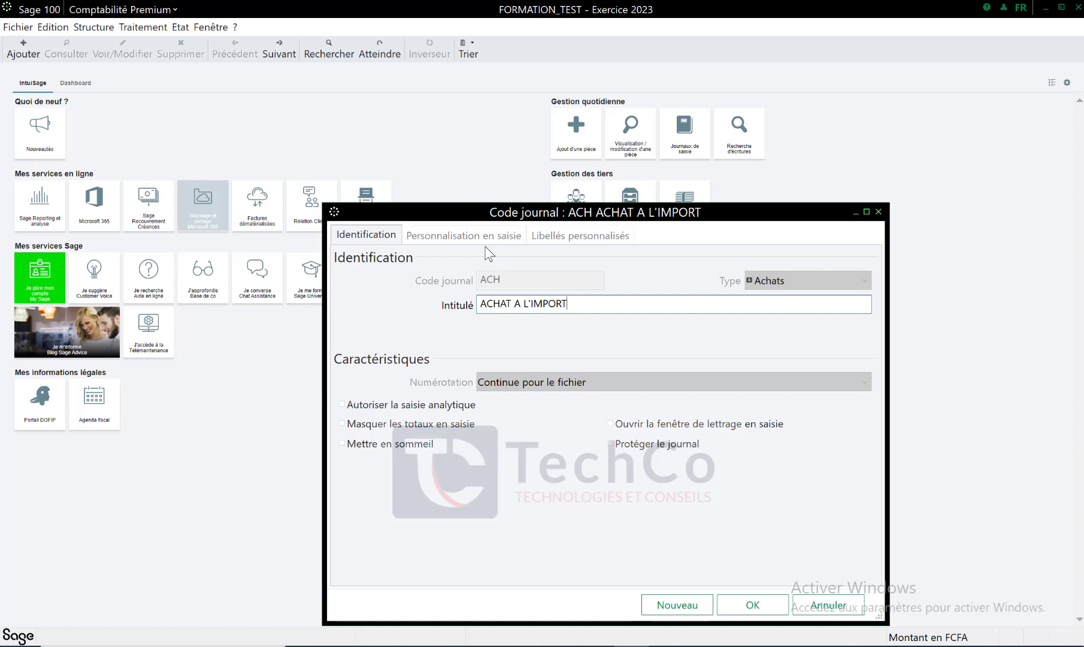
click(769, 607)
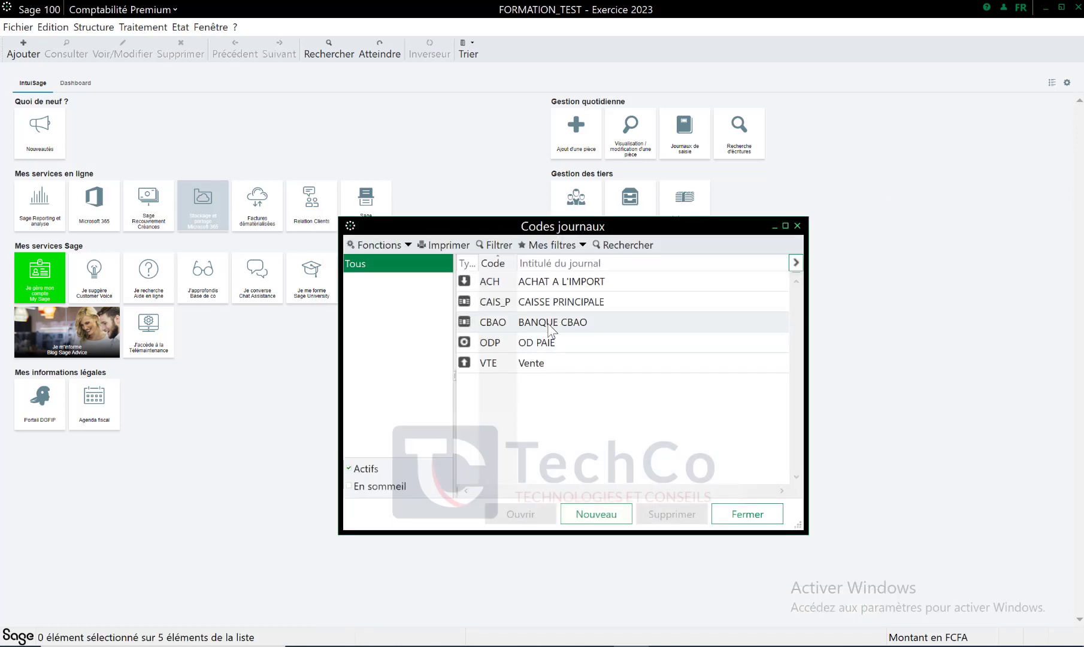
Review the ACH and CAIS_P journal records and return to the journal list
double_click(575, 281)
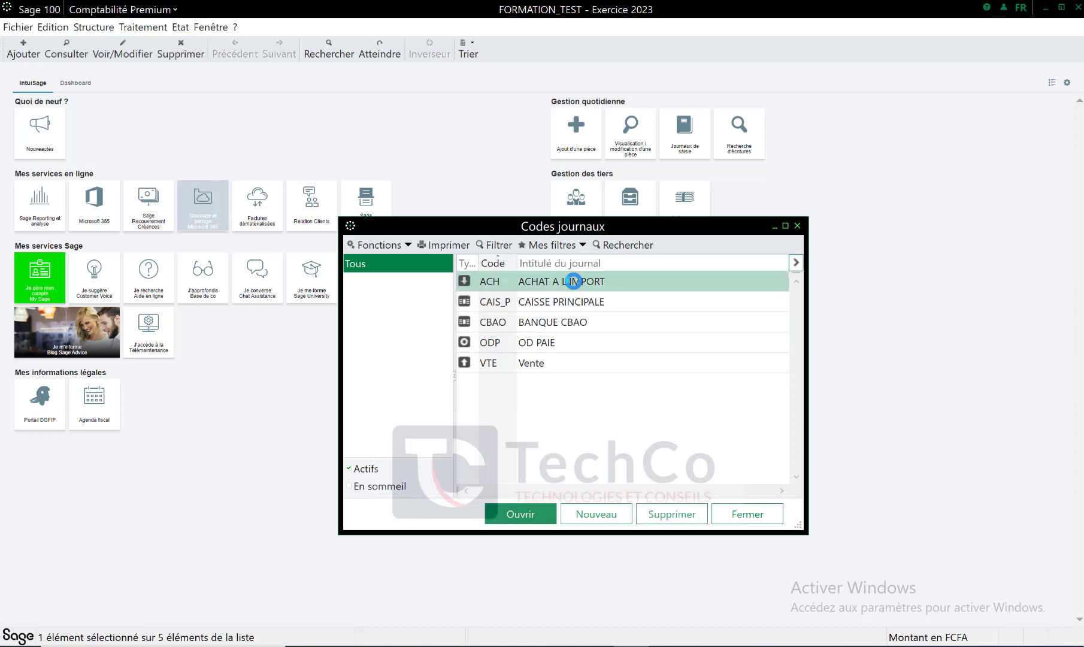
click(879, 211)
double_click(566, 302)
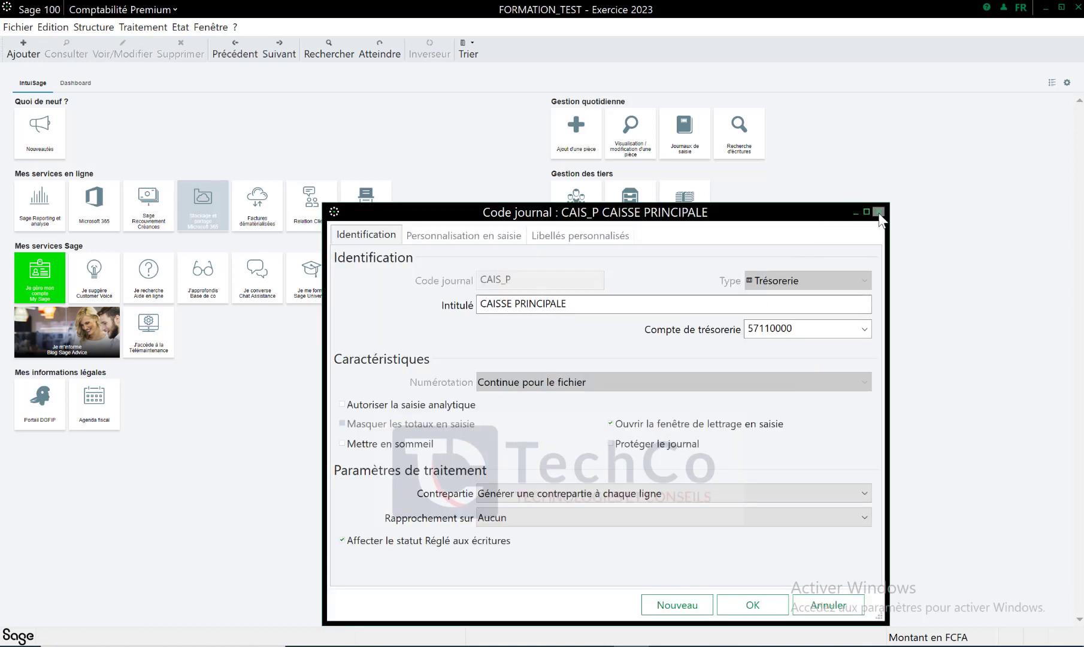
click(879, 211)
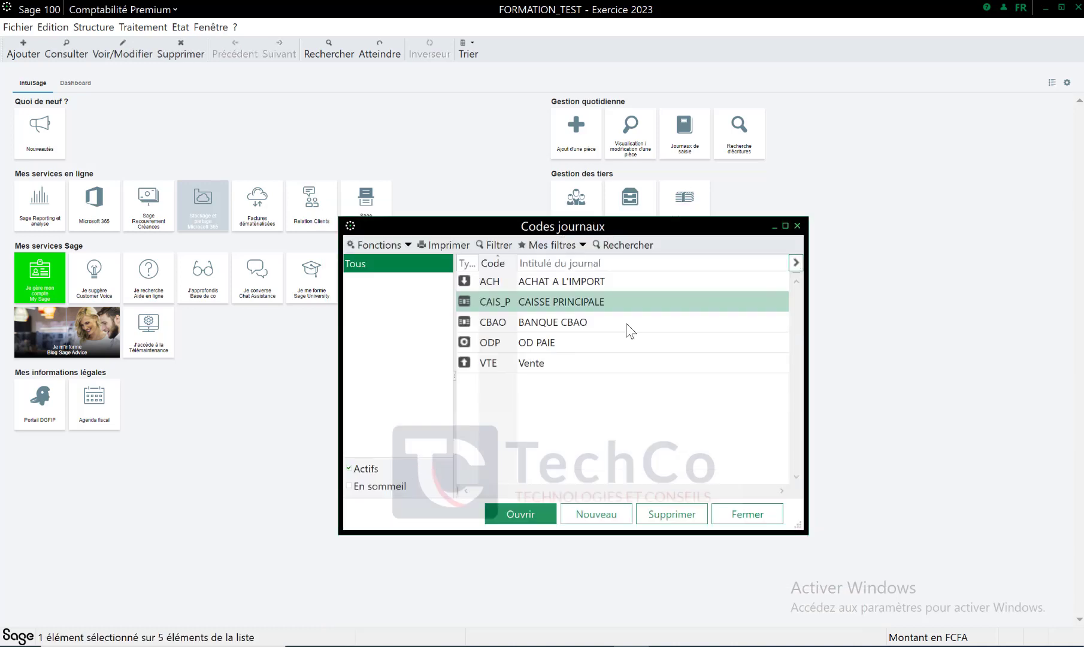
Open the VTE sales journal and examine its identification and custom label settings
double_click(544, 362)
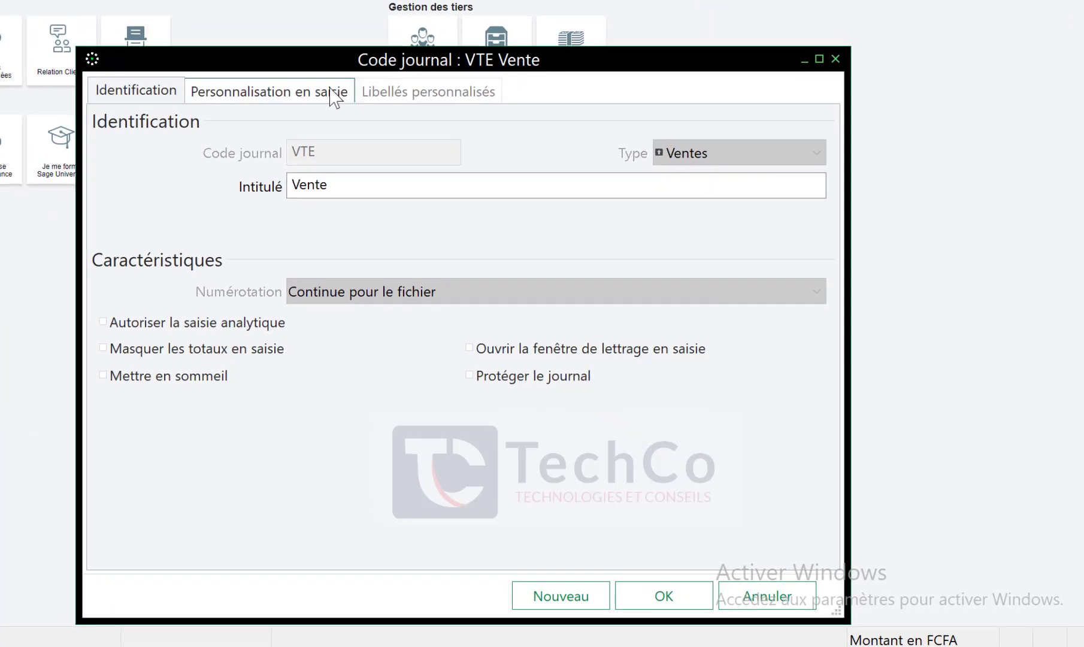
click(473, 231)
click(393, 97)
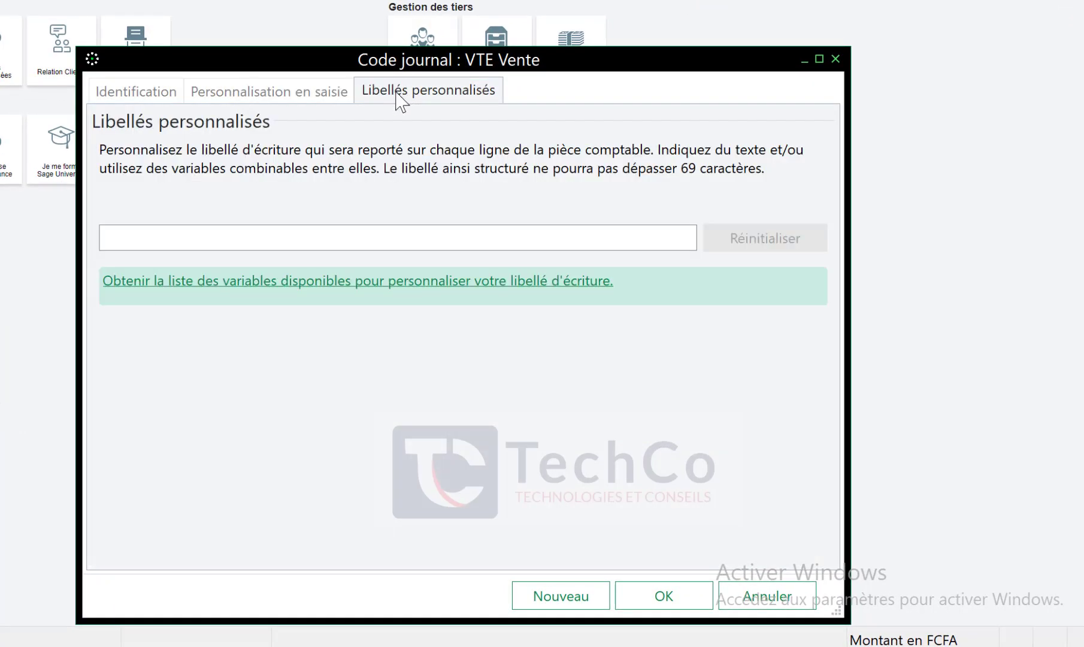
click(136, 92)
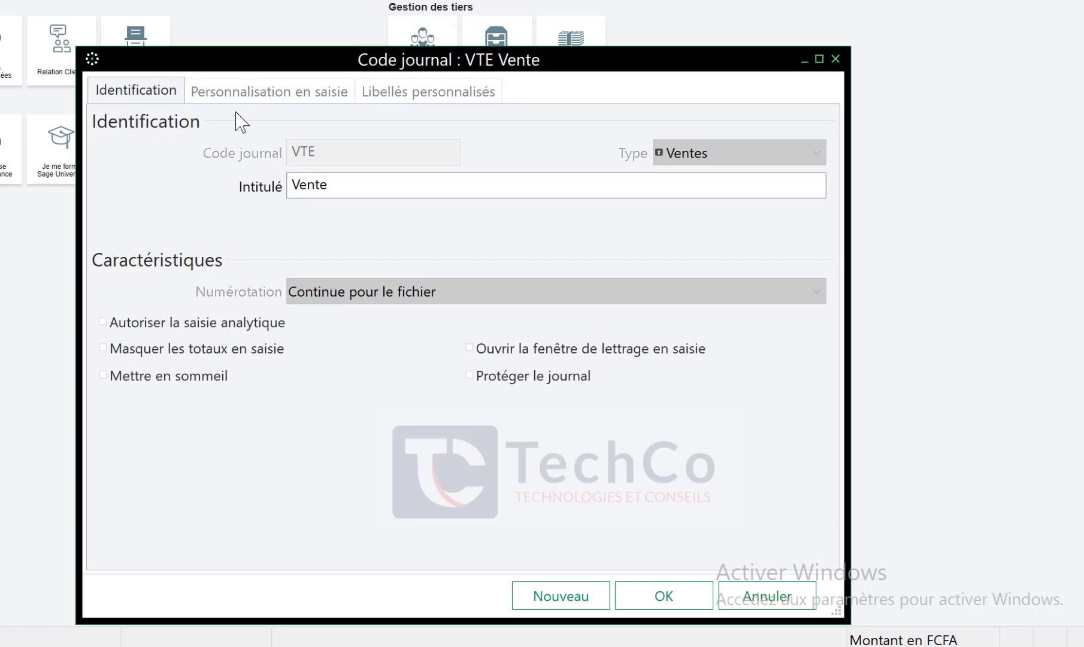
Examine the VTE journal's entry customization and the available Contrôle options for N° facture, keeping Aucun
click(257, 96)
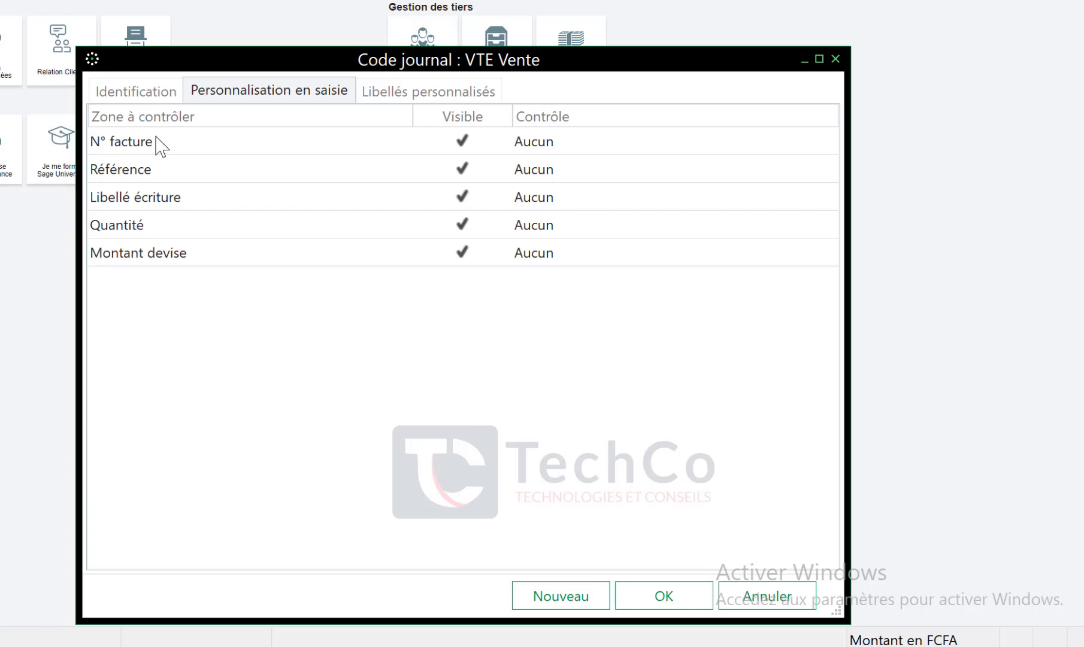
click(552, 142)
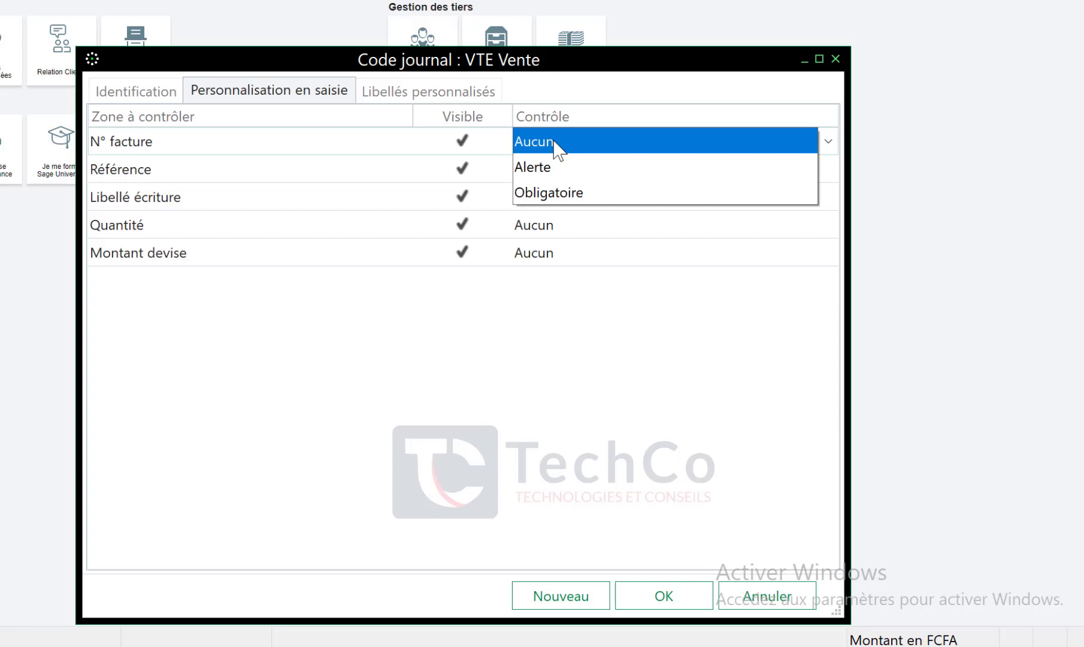
click(556, 144)
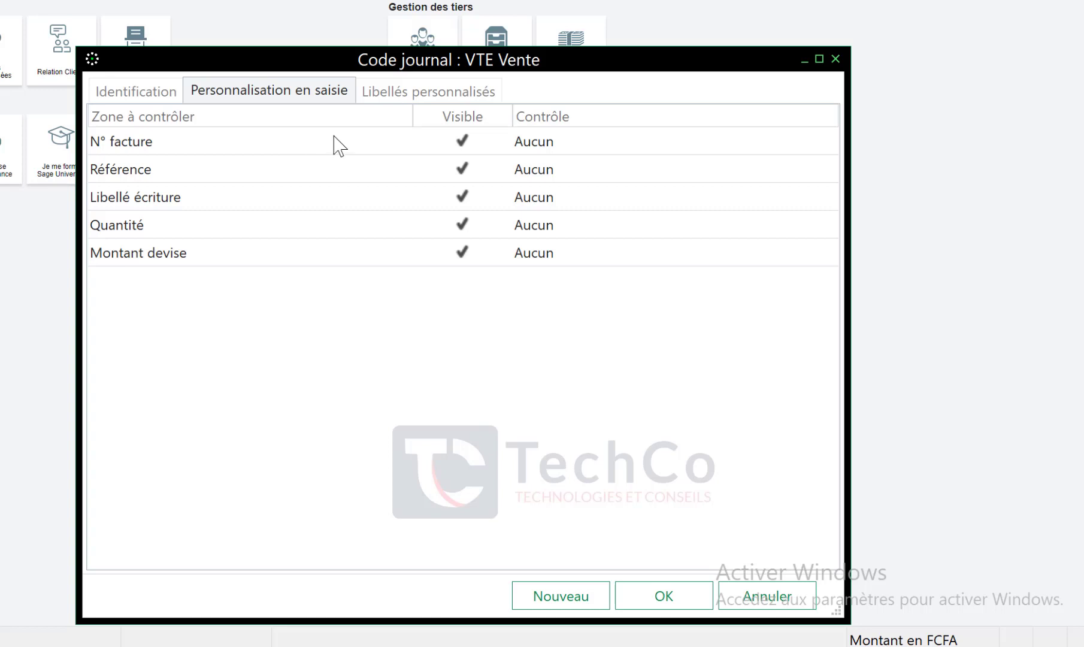
Set the VTE journal's Contrôle for N° facture to Obligatoire and restore it to Aucun
click(538, 142)
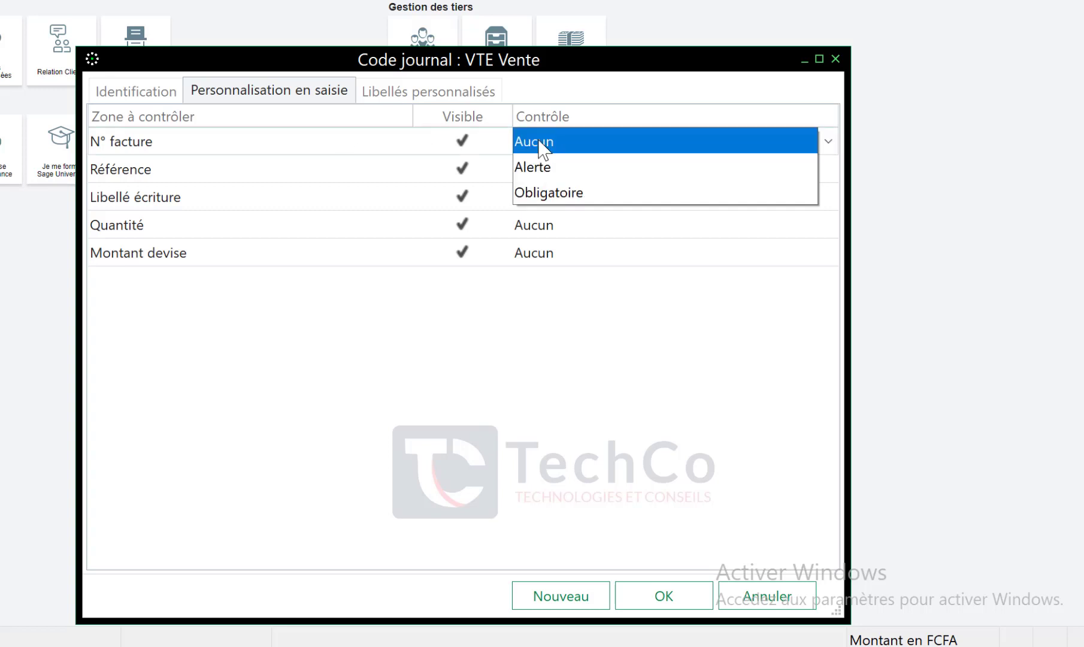
click(544, 192)
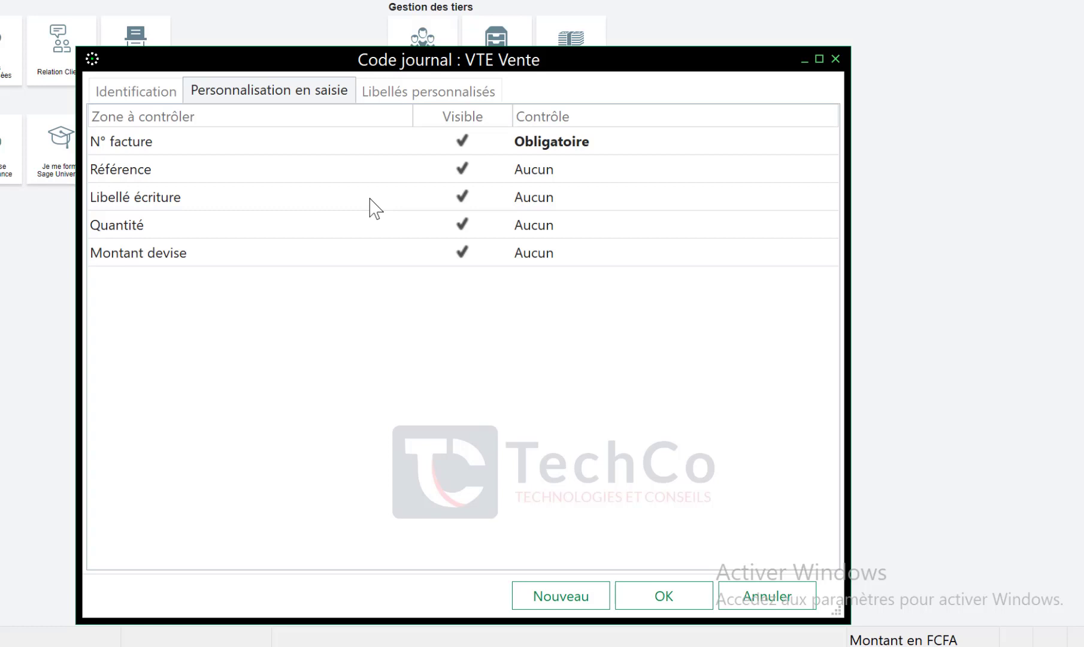
click(579, 145)
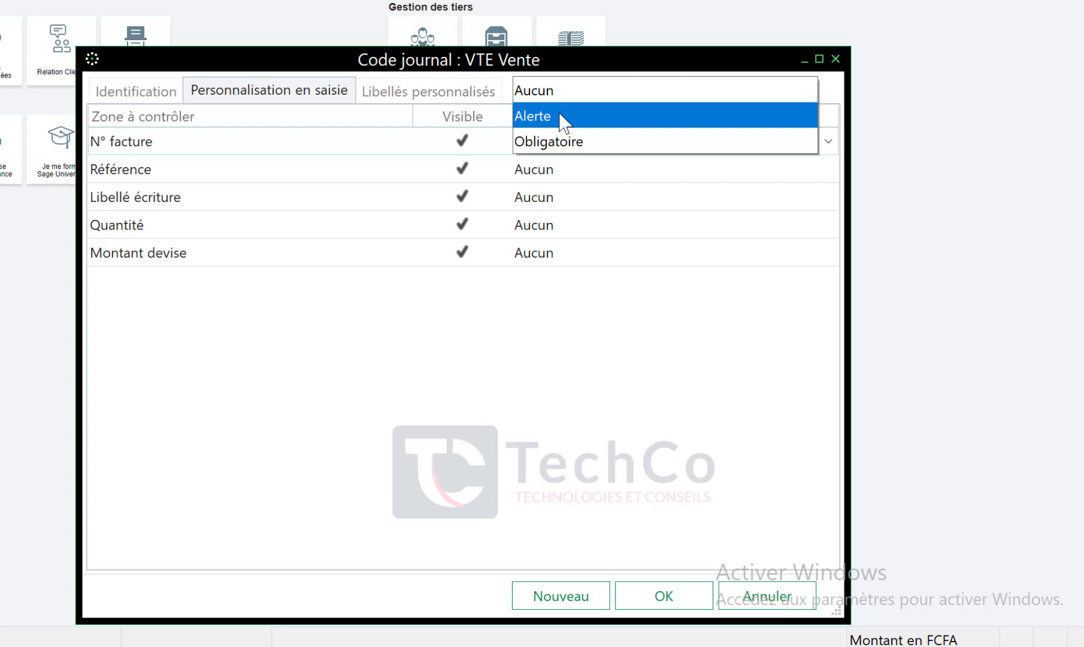
click(561, 93)
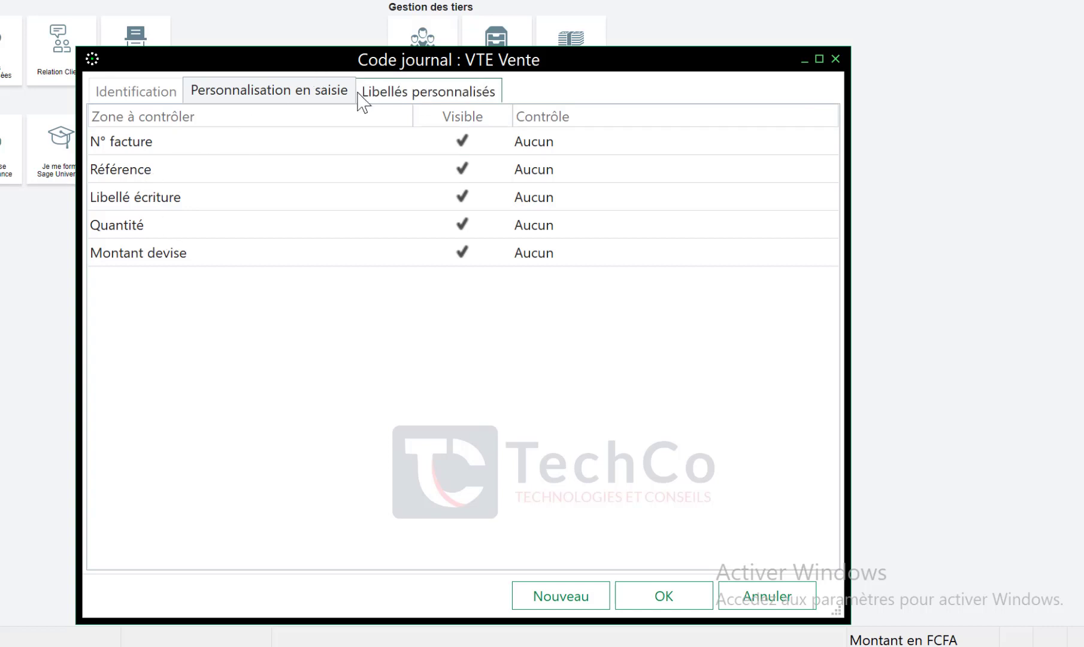
Examine the library of variables available for the VTE journal's custom entry label, and return to the journal list
click(409, 100)
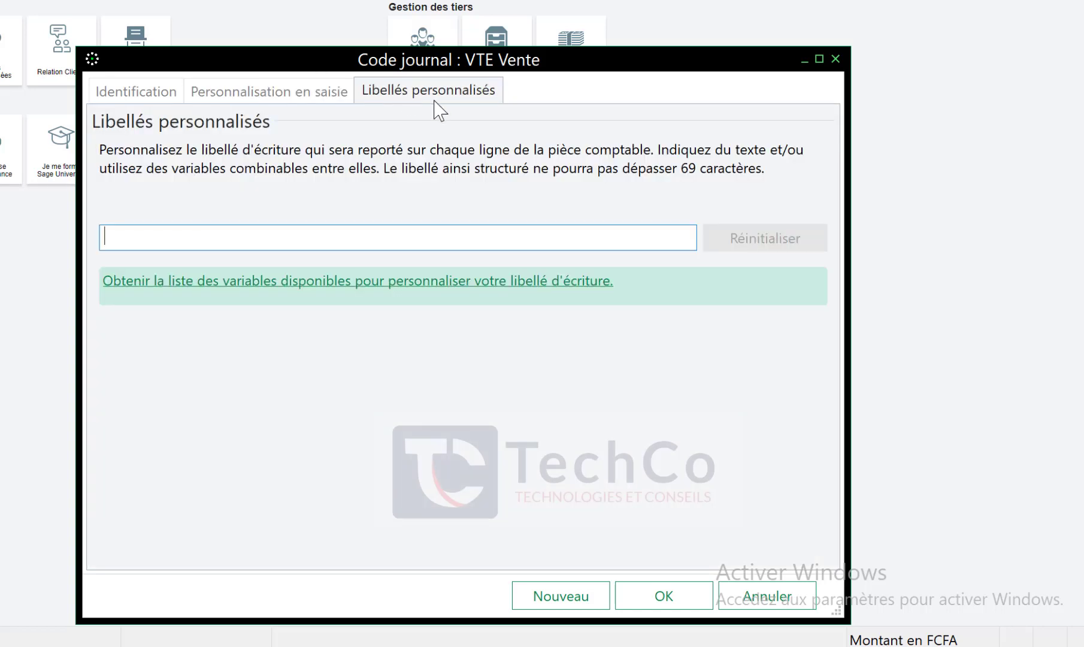
click(408, 238)
click(550, 282)
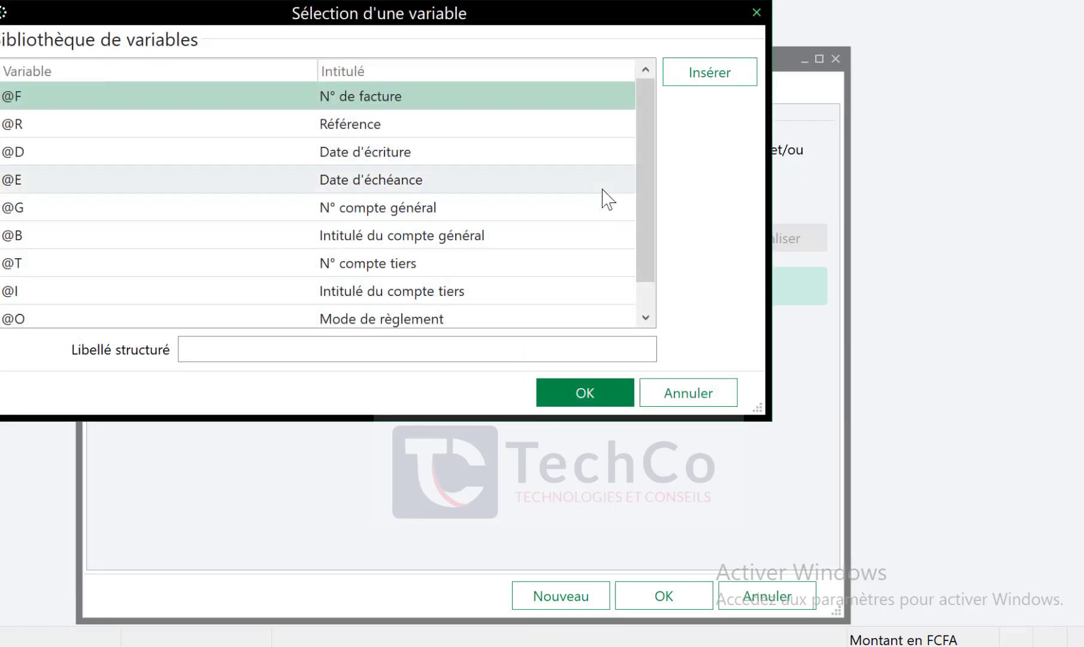
click(756, 13)
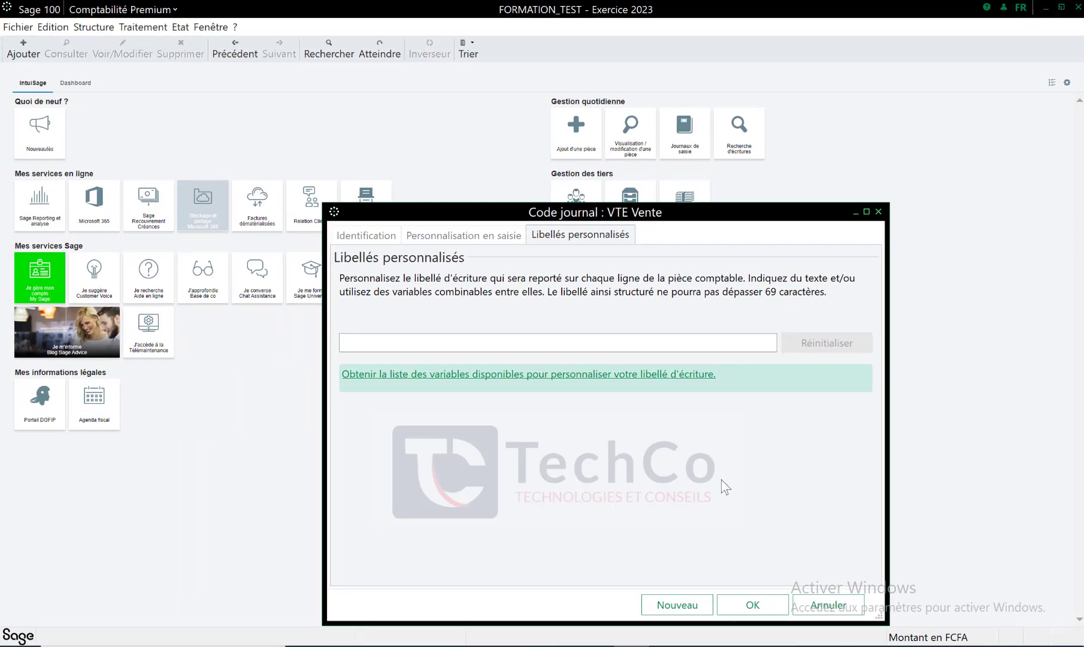
click(749, 606)
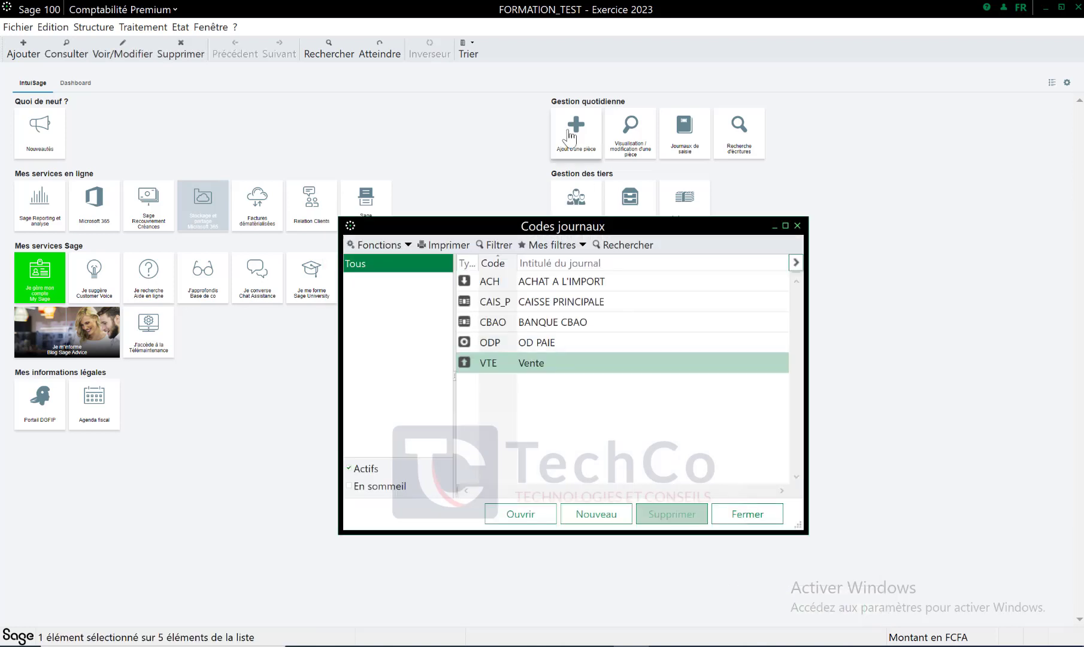